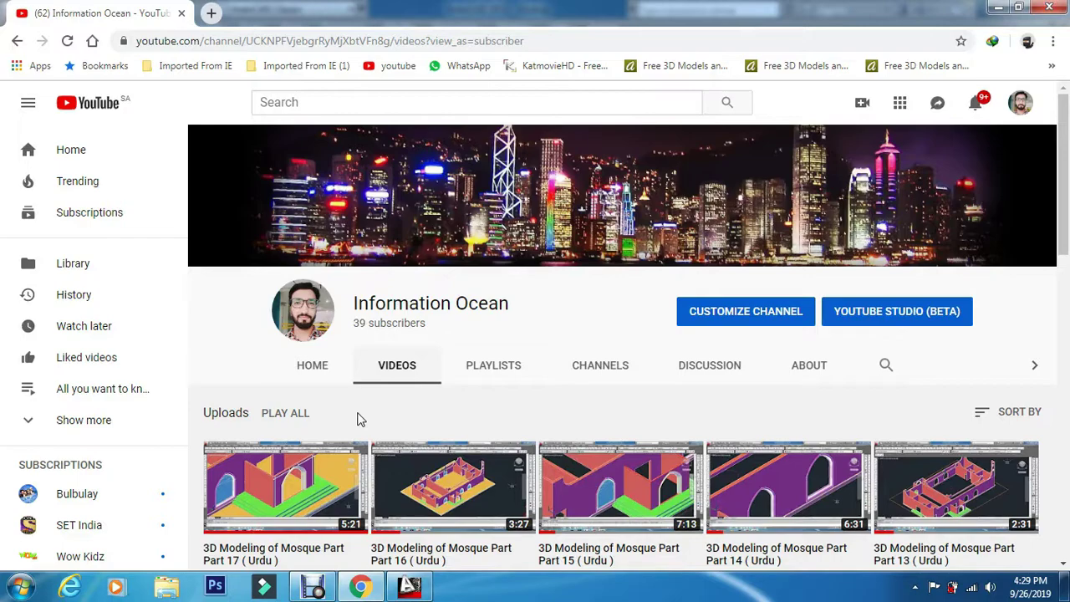
# Switch to the mosque drawing 3d.dwg in AutoCAD and display the model in the Wireframe visual style
pyautogui.click(410, 587)
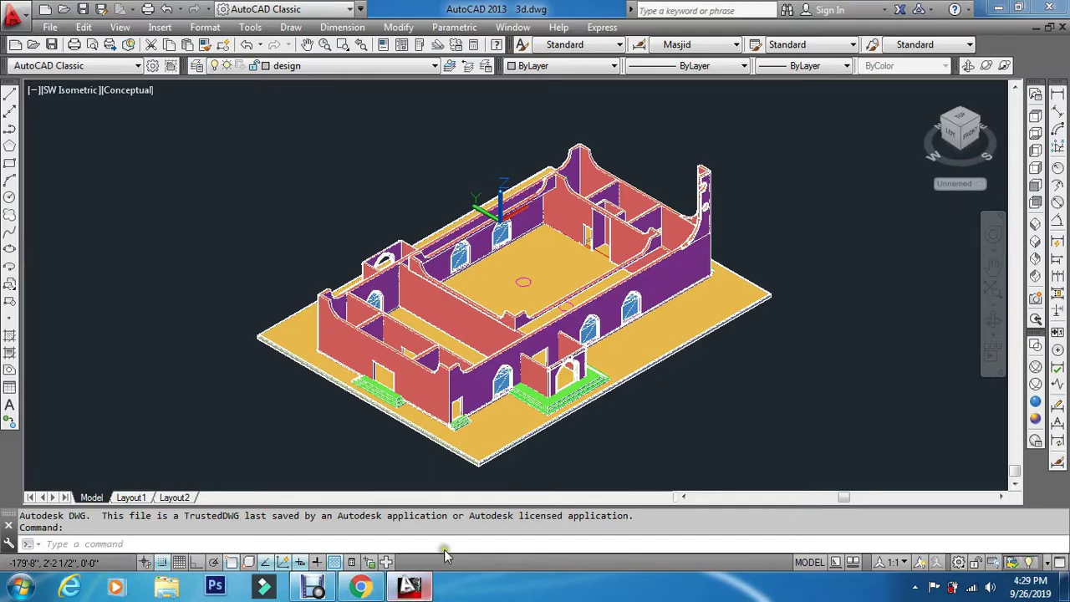
pyautogui.click(1036, 368)
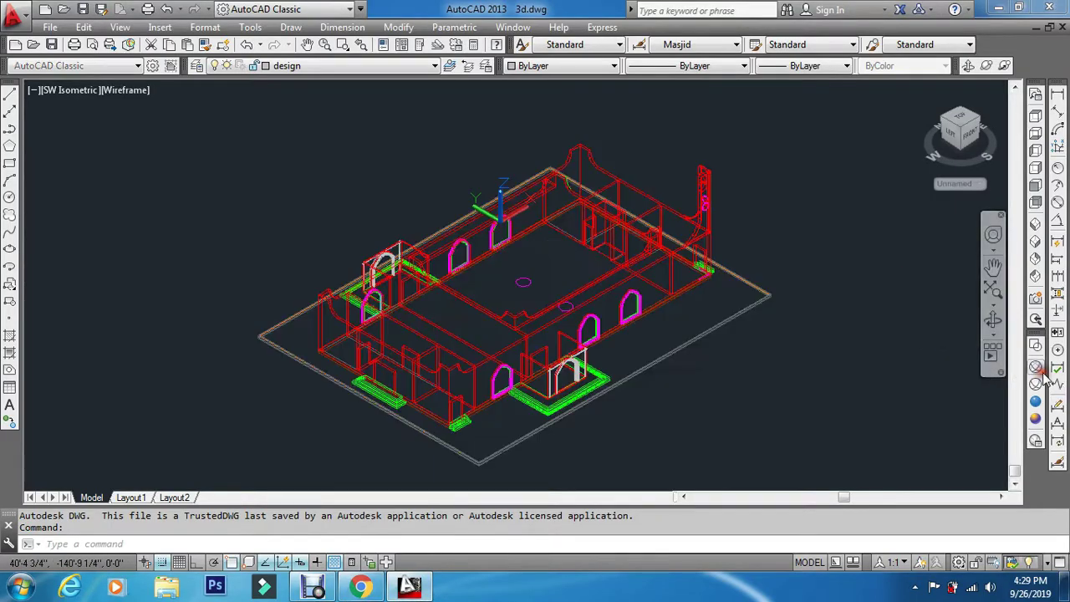
pyautogui.scroll(3, 440, 444)
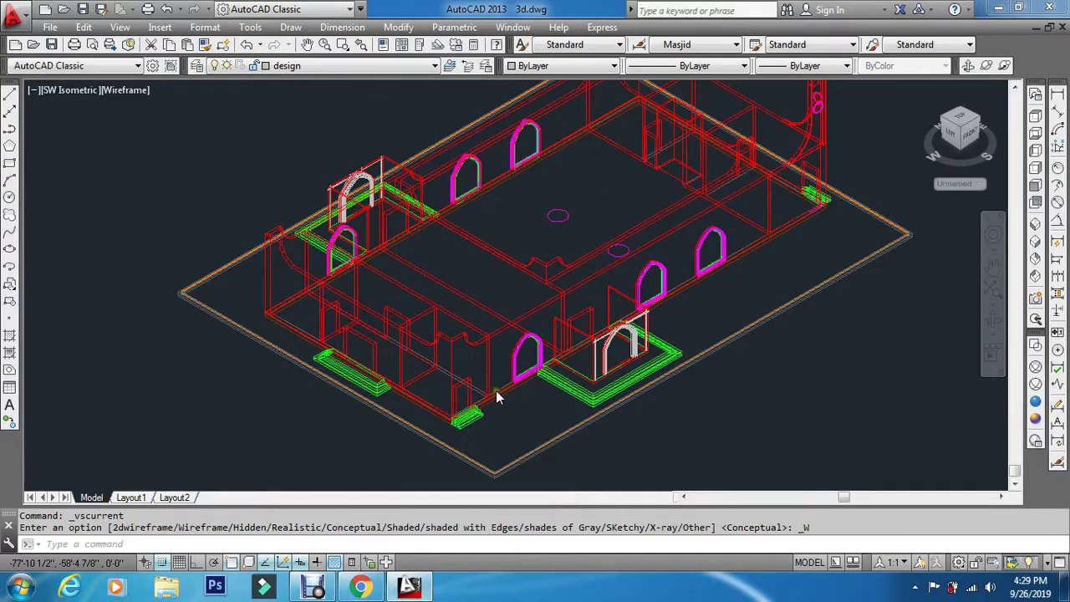
pyautogui.scroll(2, 483, 394)
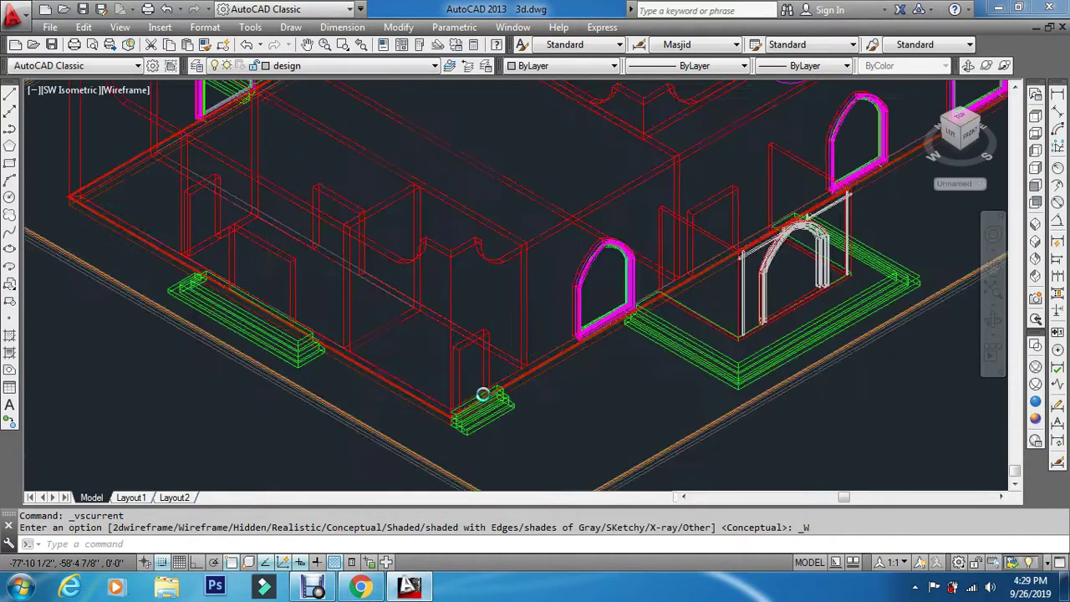
pyautogui.scroll(2, 480, 383)
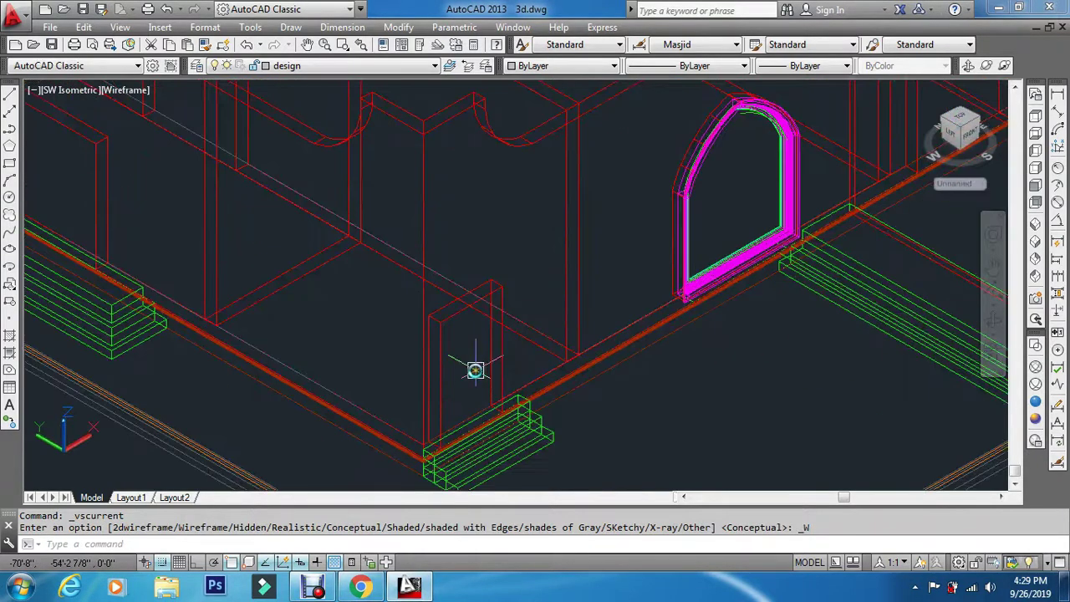
# Make door the current layer and draw a rectangle over the narrow door opening behind the small corner steps
pyautogui.click(324, 65)
pyautogui.click(294, 131)
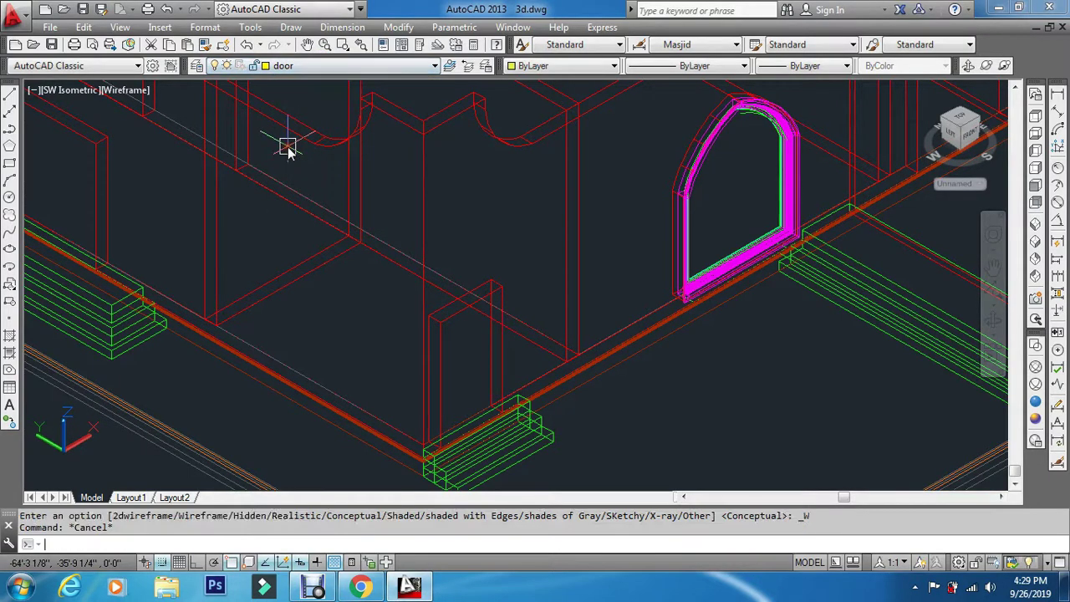
pyautogui.press('Escape')
pyautogui.write('REC')
pyautogui.press('Return')
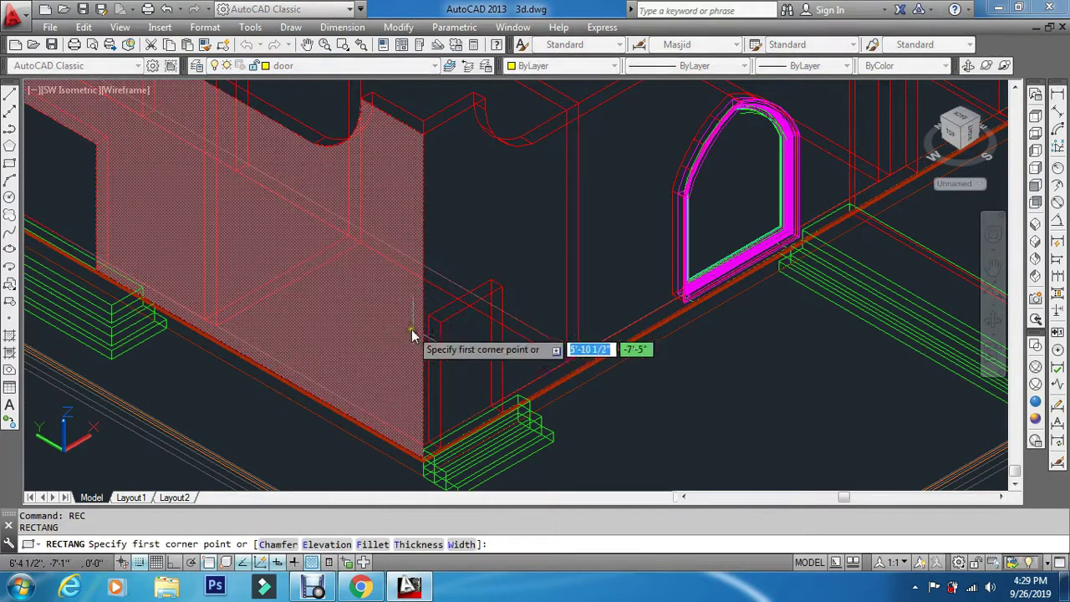
pyautogui.click(441, 322)
pyautogui.scroll(5, 502, 425)
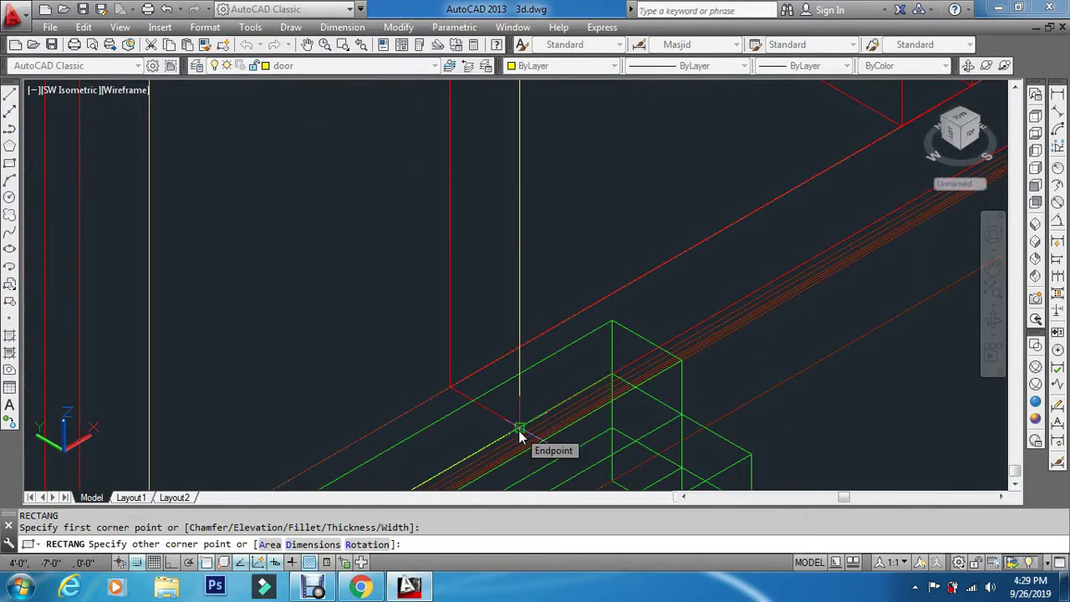
pyautogui.press('Escape')
pyautogui.scroll(-5, 519, 326)
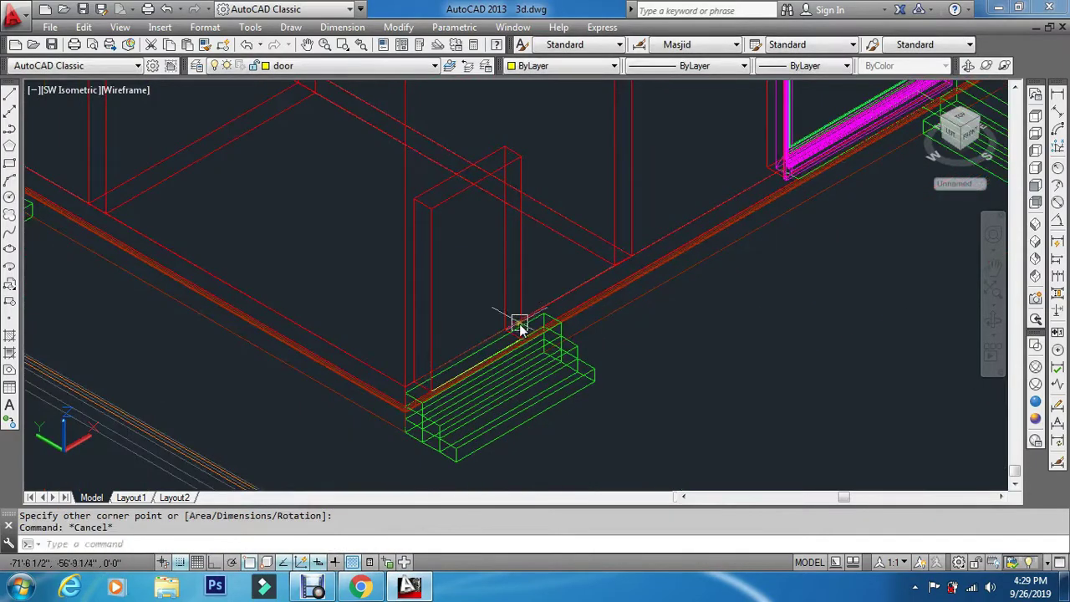
# Draw a rectangle over the wide door opening behind the long steps, from its upper corner to the opposite lower corner
pyautogui.press('Escape')
pyautogui.scroll(-8, 519, 326)
pyautogui.scroll(6, 288, 305)
pyautogui.press('Return')
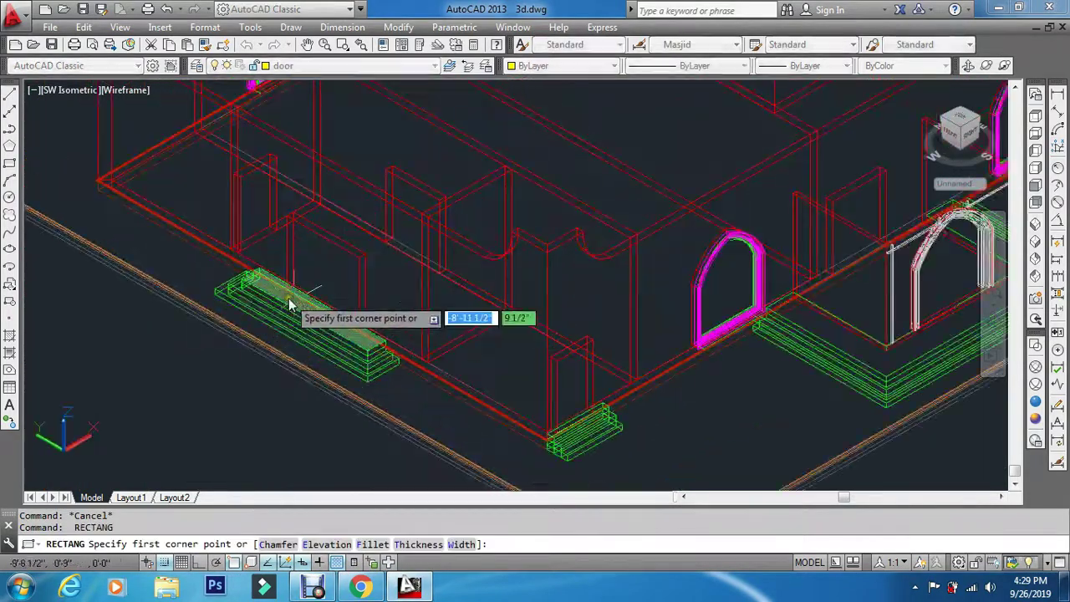
pyautogui.scroll(4, 288, 305)
pyautogui.click(296, 180)
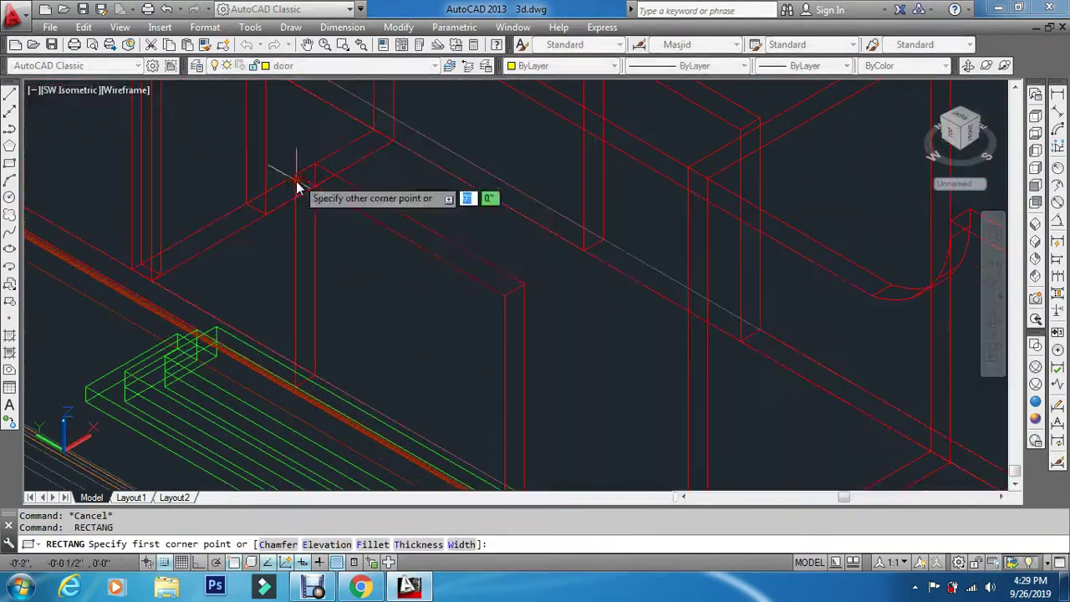
pyautogui.scroll(-3, 468, 423)
pyautogui.scroll(5, 485, 443)
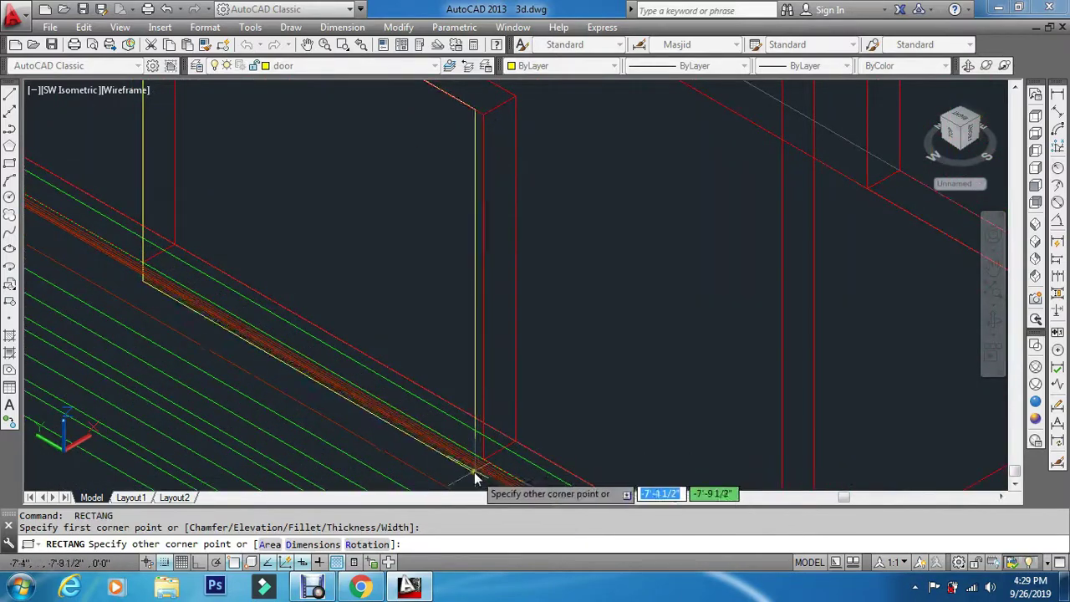
pyautogui.click(478, 461)
pyautogui.press('Escape')
pyautogui.scroll(-4, 439, 443)
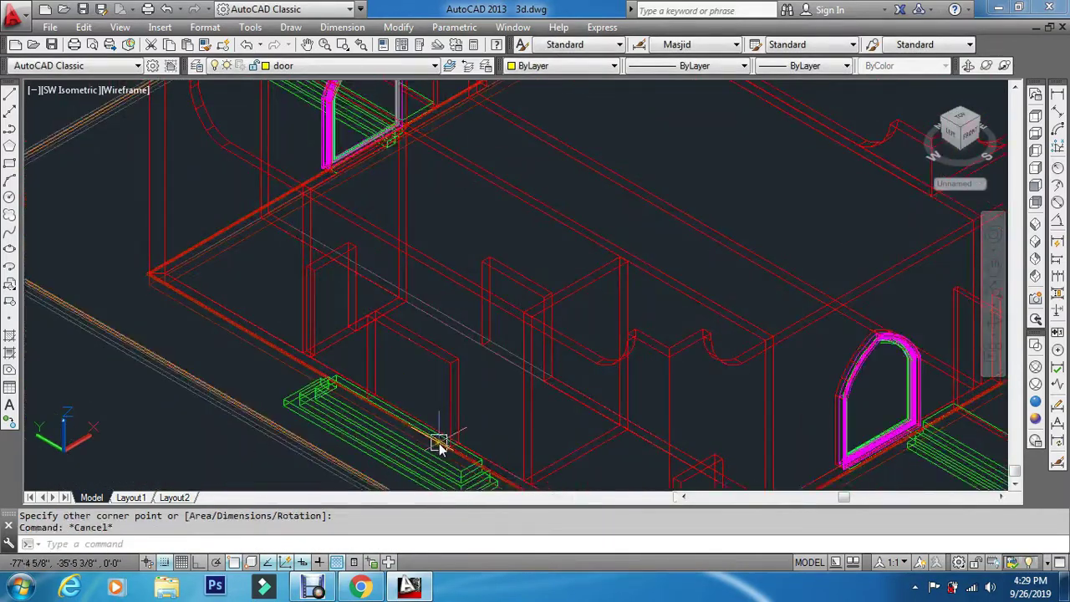
pyautogui.scroll(-4, 416, 351)
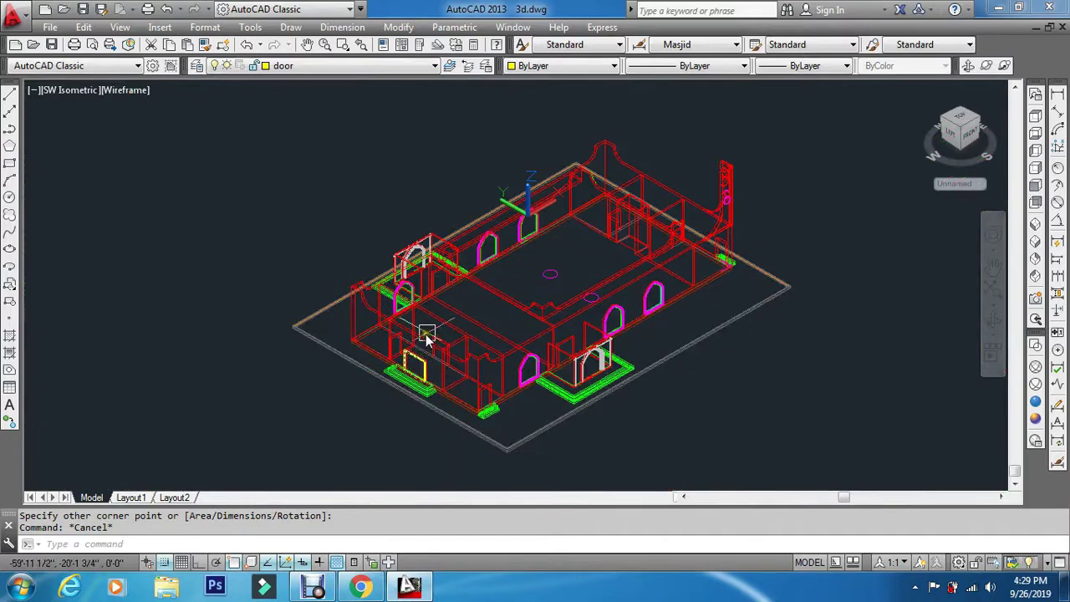
# Switch to the SE Isometric view at the narrow door opening beside the small corner steps
pyautogui.scroll(2, 430, 330)
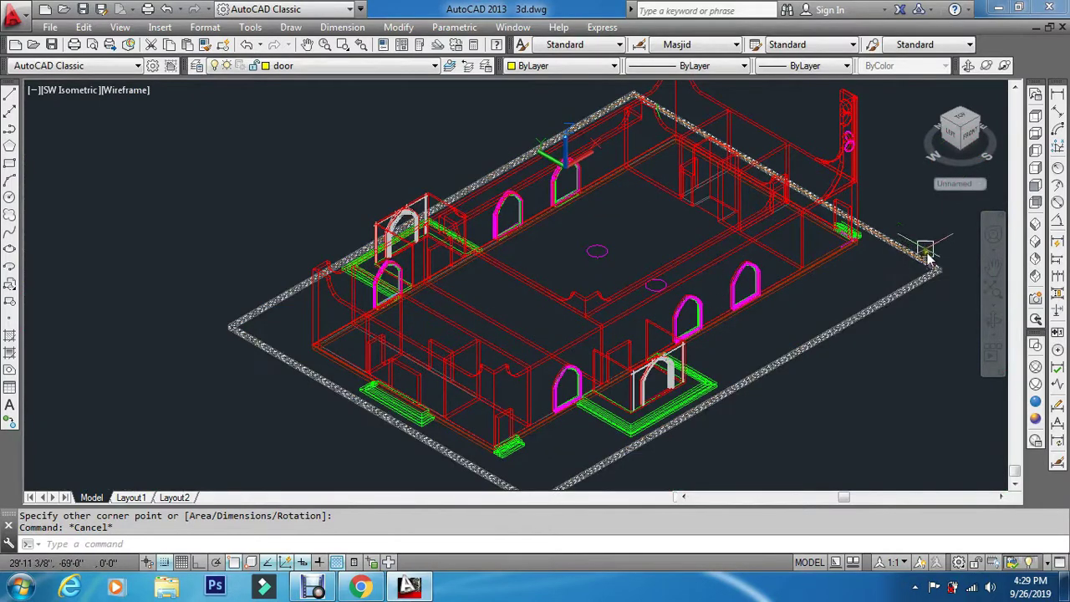
pyautogui.click(1035, 242)
pyautogui.scroll(3, 597, 454)
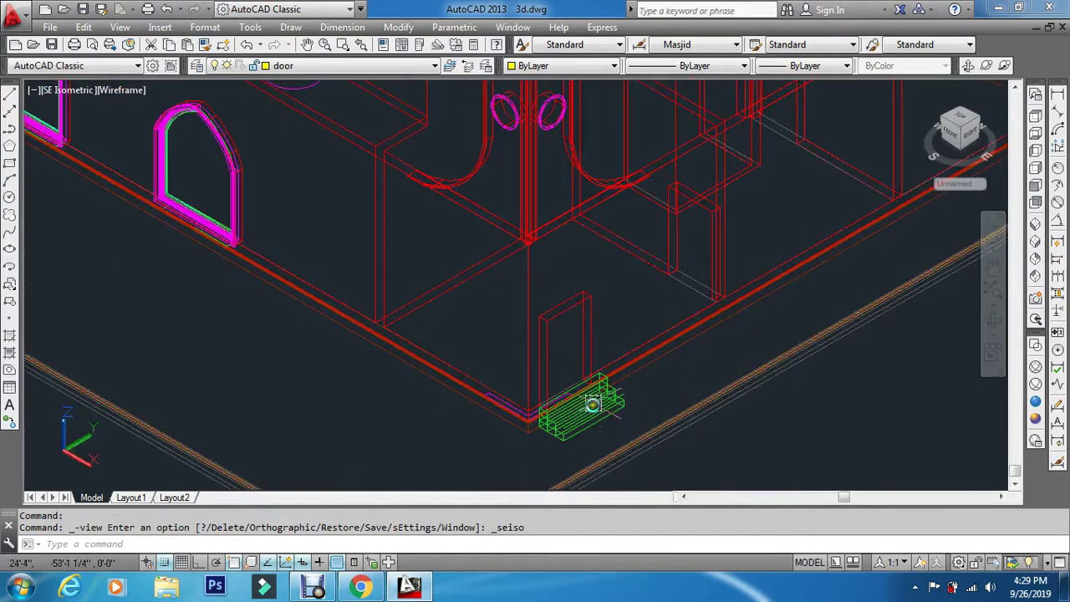
pyautogui.scroll(2, 557, 314)
pyautogui.press('Escape')
pyautogui.press('Escape')
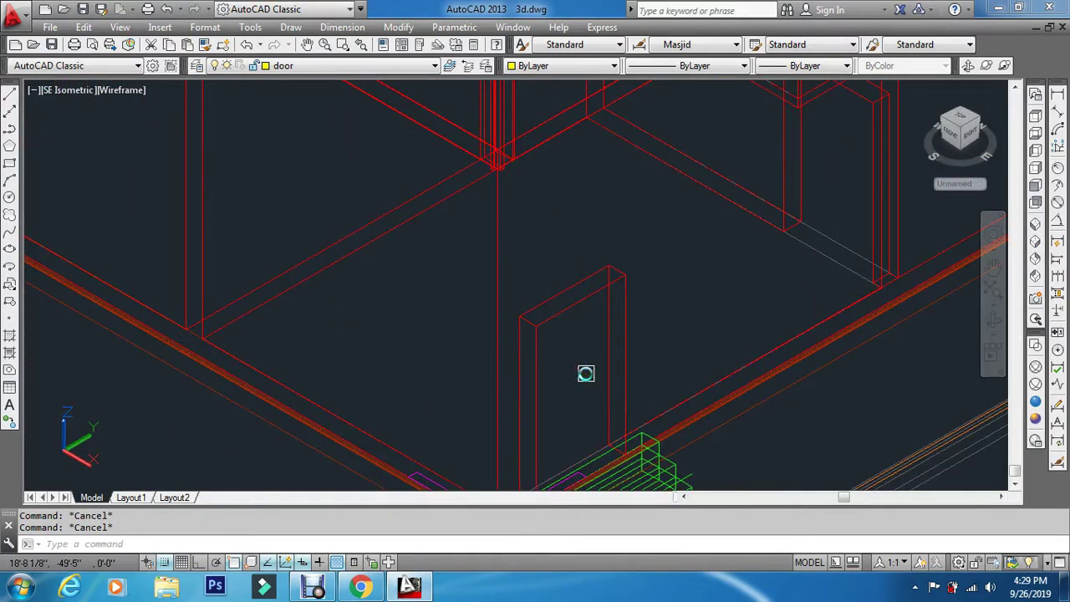
pyautogui.write('rec')
pyautogui.press('Return')
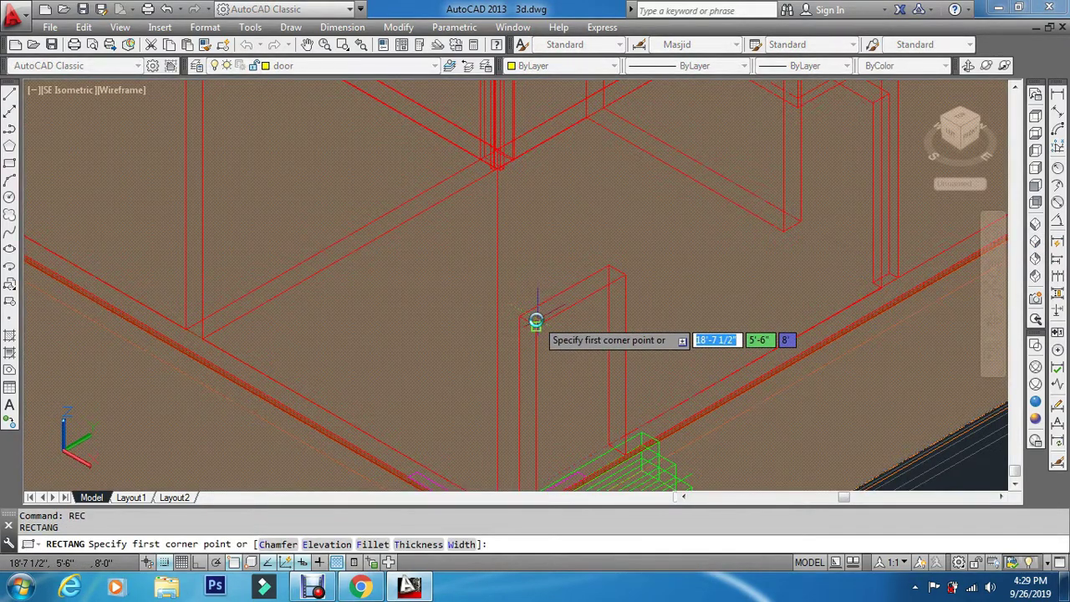
pyautogui.click(538, 326)
pyautogui.scroll(-2, 568, 306)
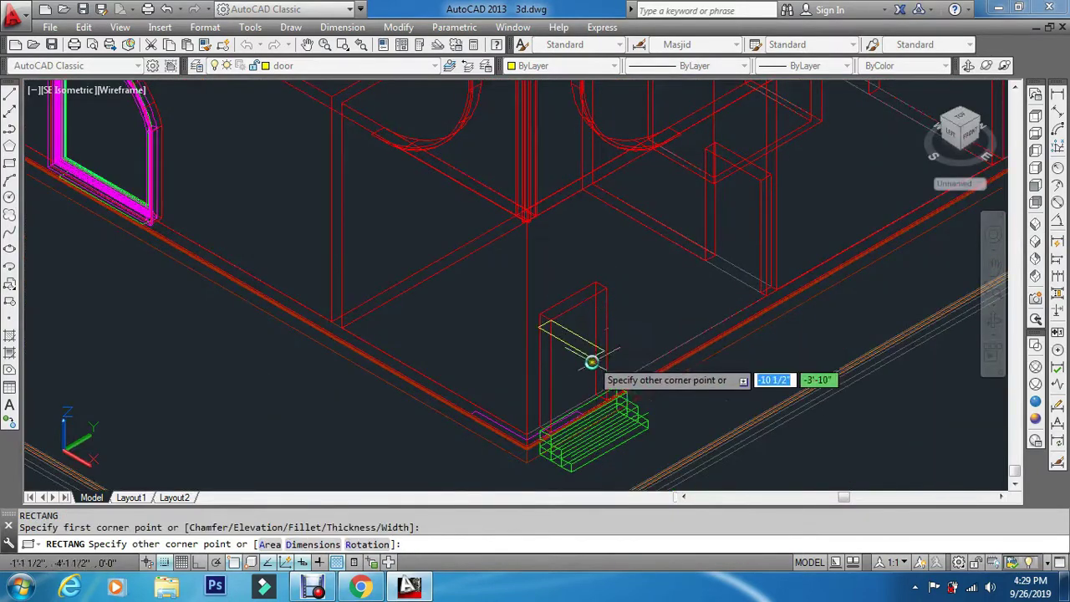
pyautogui.press('Escape')
pyautogui.press('Escape')
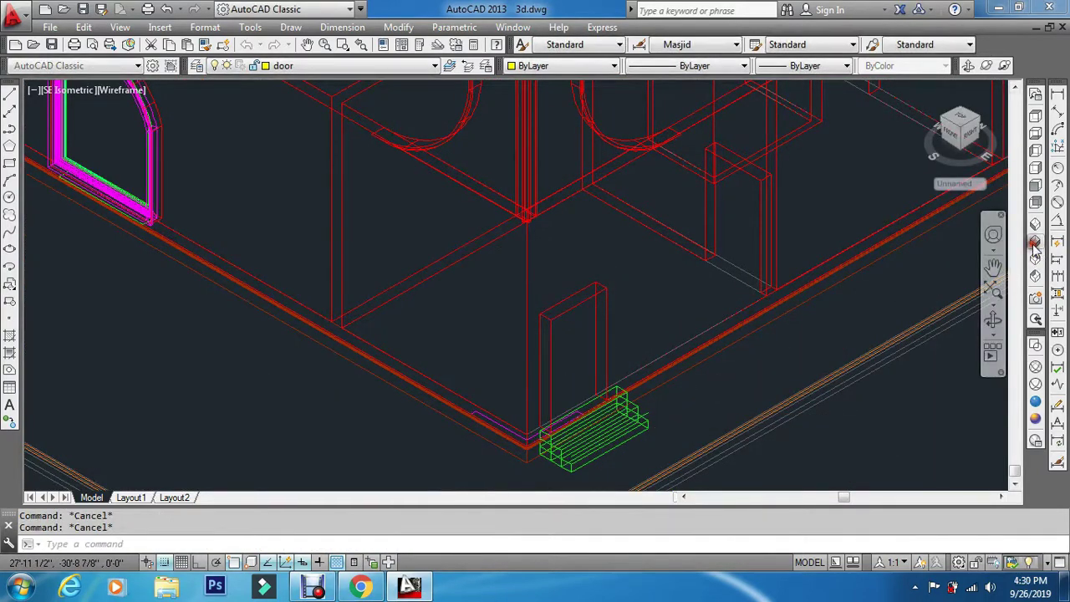
pyautogui.click(1035, 242)
pyautogui.write('REC')
pyautogui.press('Return')
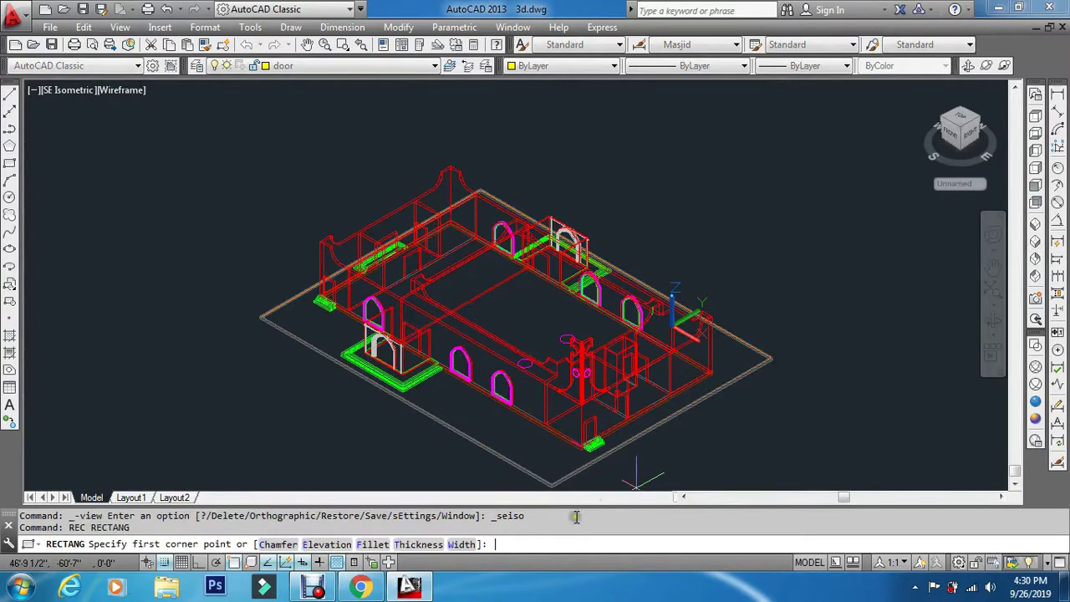
pyautogui.scroll(6, 585, 464)
pyautogui.scroll(2, 608, 380)
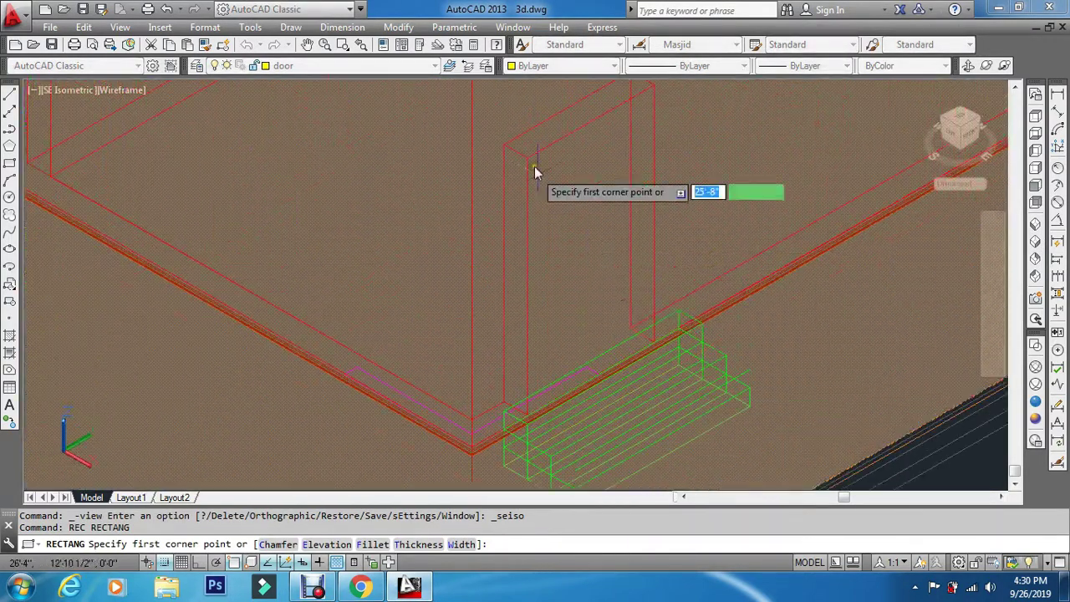
pyautogui.click(528, 159)
pyautogui.press('Escape')
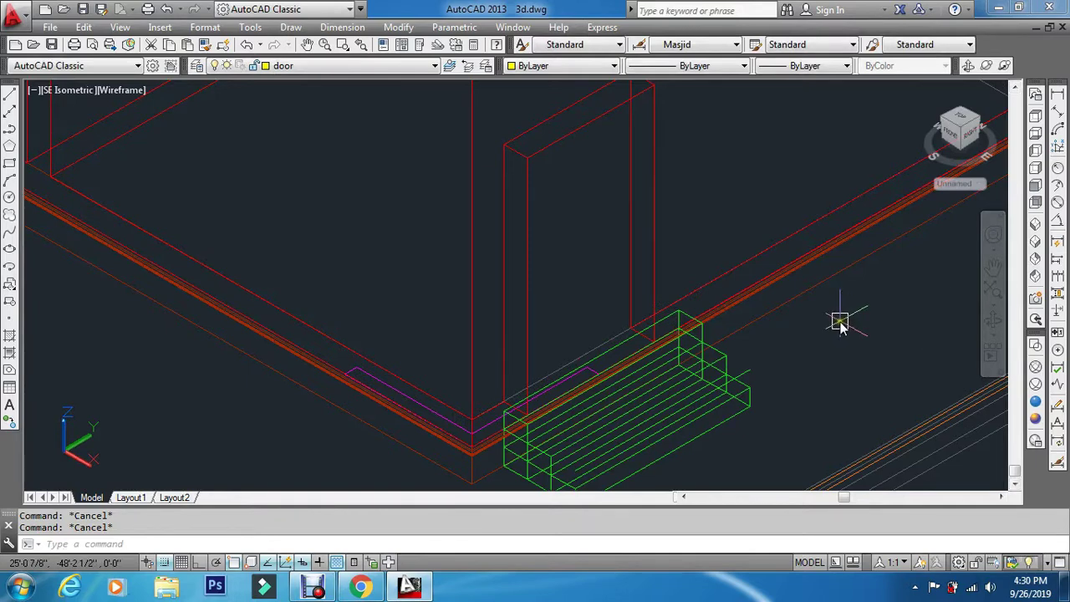
# Rotate the UCS 90 degrees about its X axis
pyautogui.write('UCS')
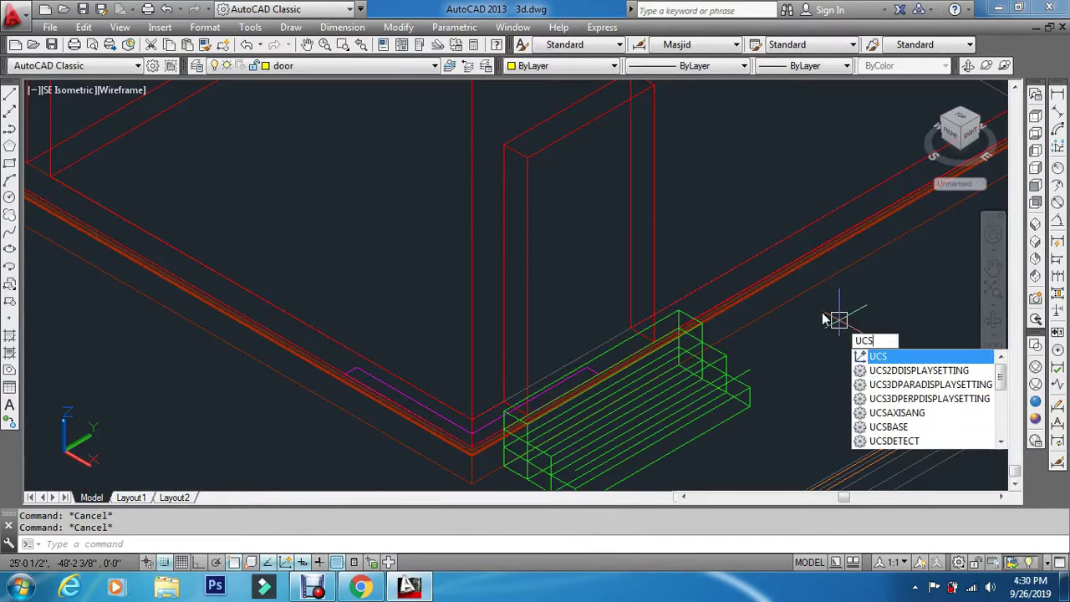
pyautogui.press('Return')
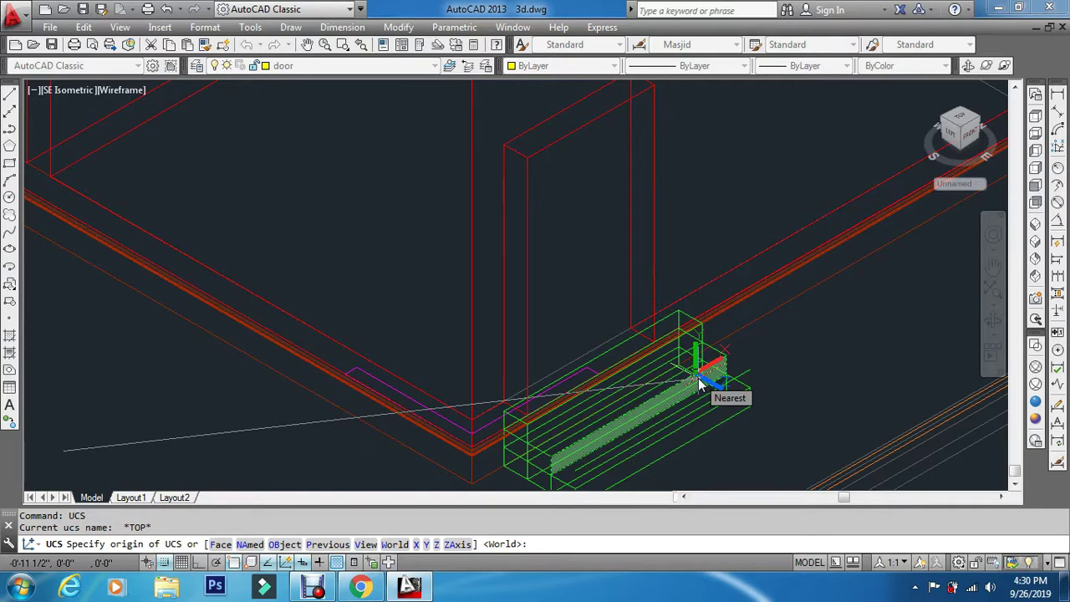
pyautogui.write('x')
pyautogui.press('Return')
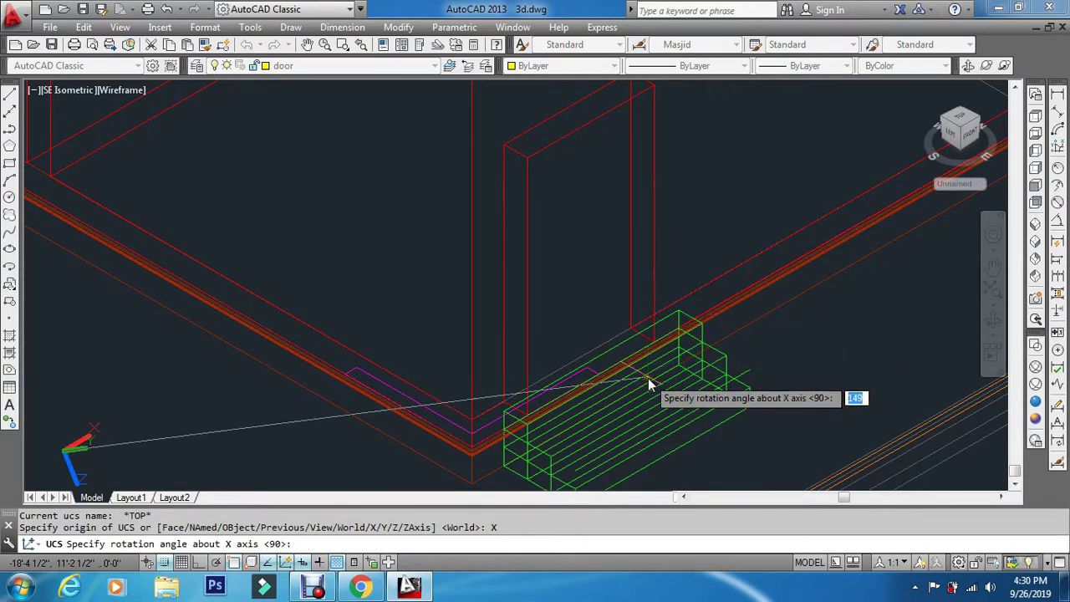
pyautogui.press('Return')
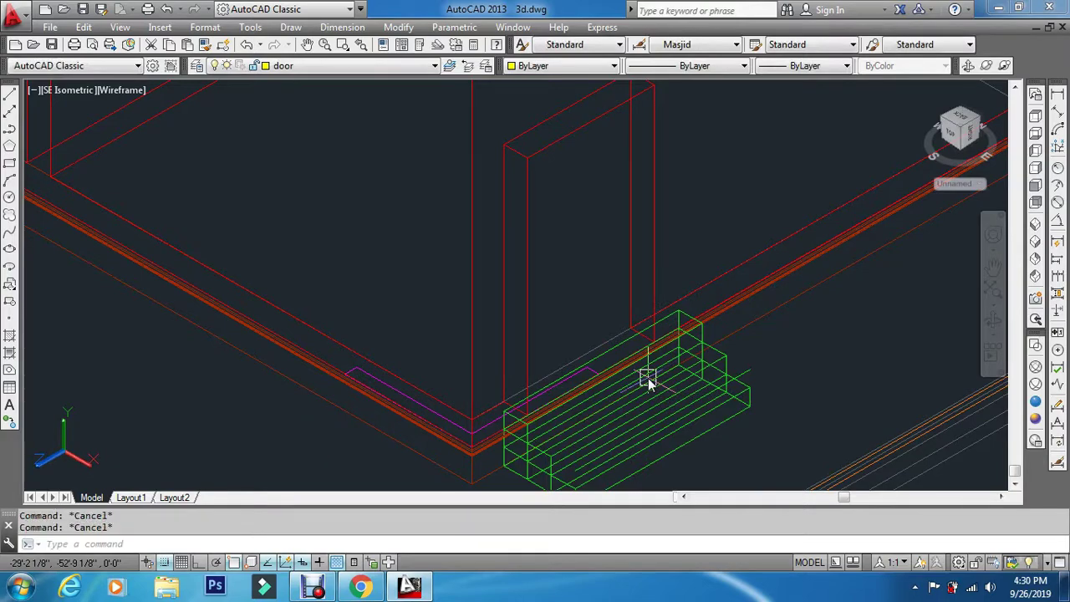
# Draw a rectangle over the narrow door opening by the corner steps, between its diagonally opposite outer corners
pyautogui.write('rec')
pyautogui.press('Return')
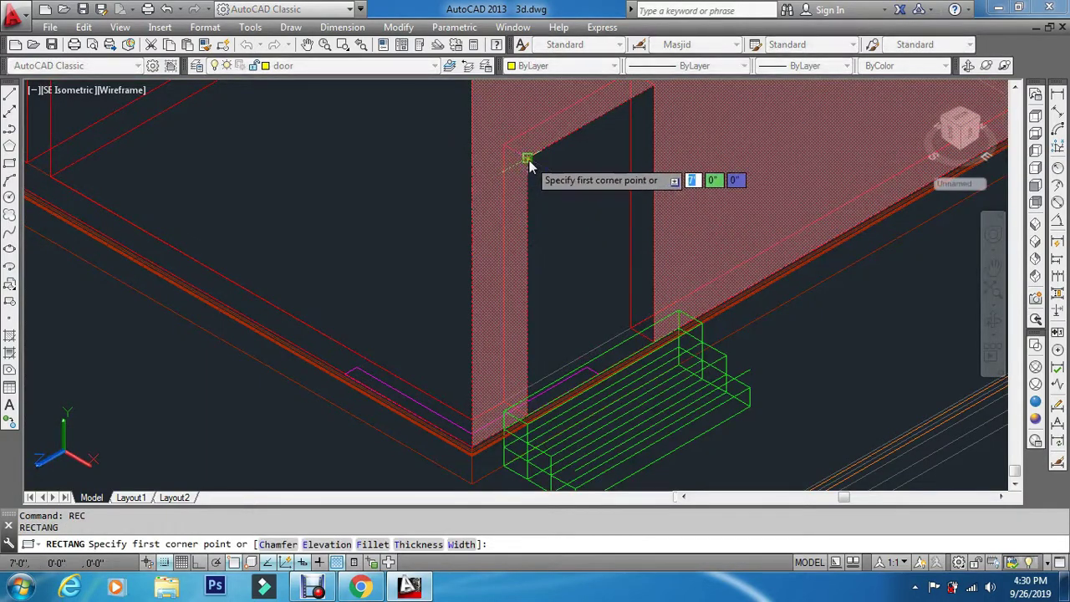
pyautogui.click(527, 163)
pyautogui.scroll(3, 657, 367)
pyautogui.scroll(4, 656, 359)
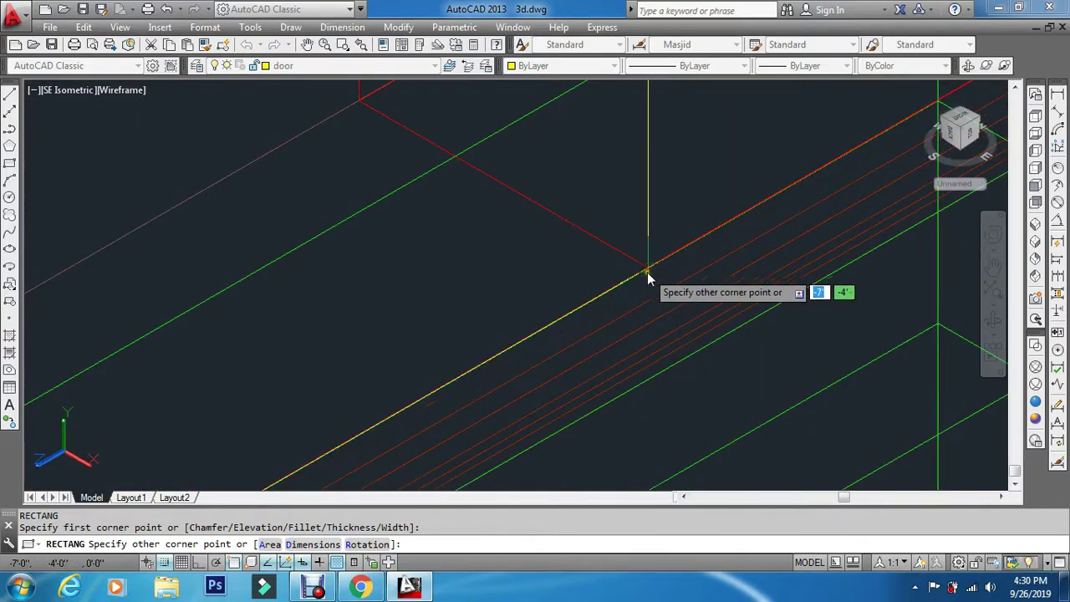
pyautogui.press('Escape')
pyautogui.press('Escape')
pyautogui.scroll(-5, 650, 293)
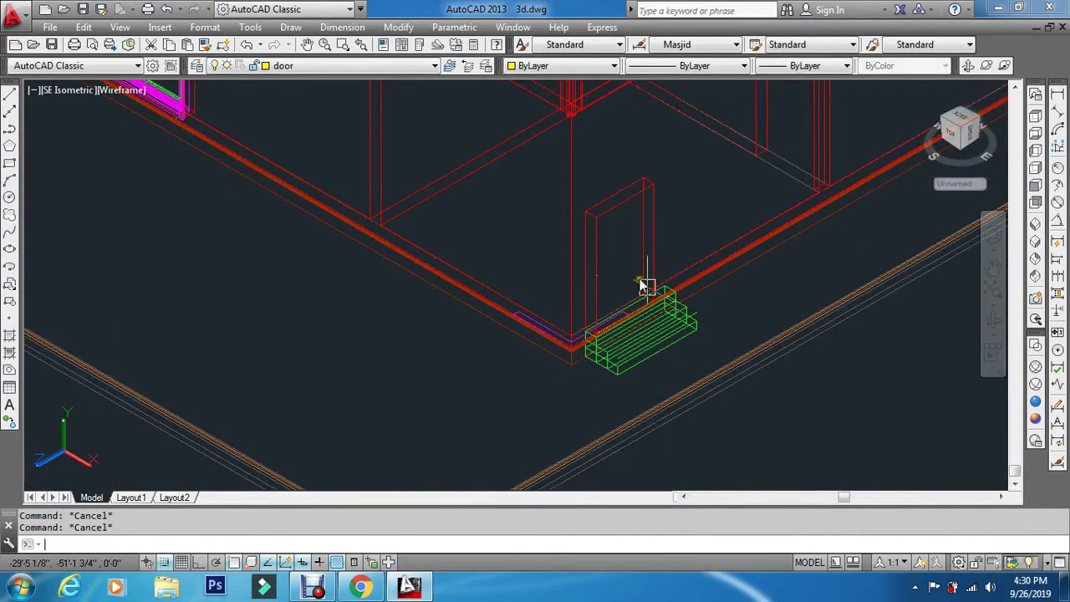
# Turn off the wall layer
pyautogui.click(364, 65)
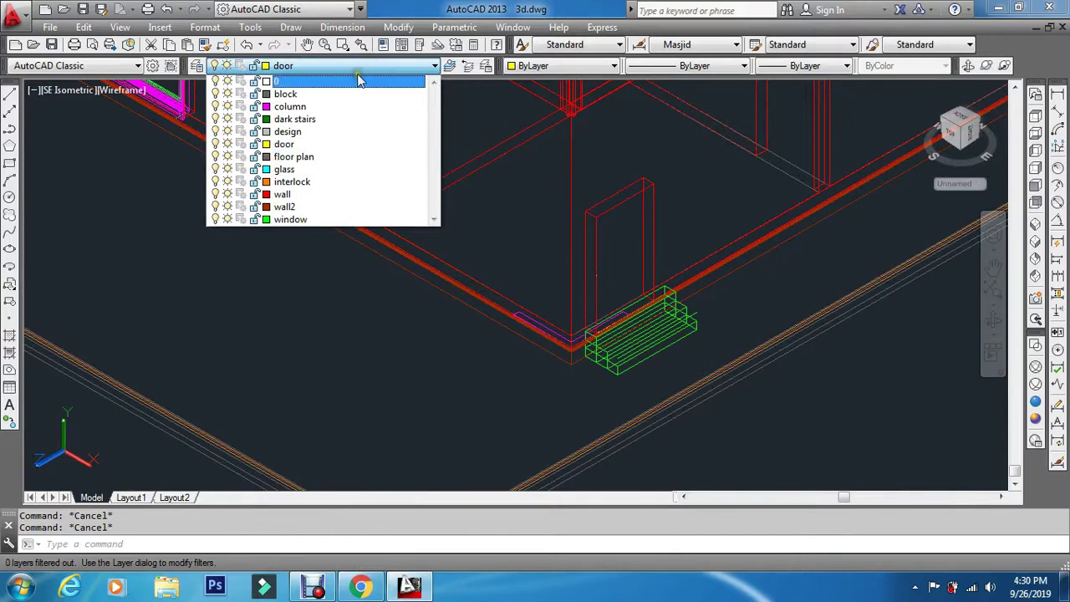
pyautogui.click(216, 195)
pyautogui.click(282, 318)
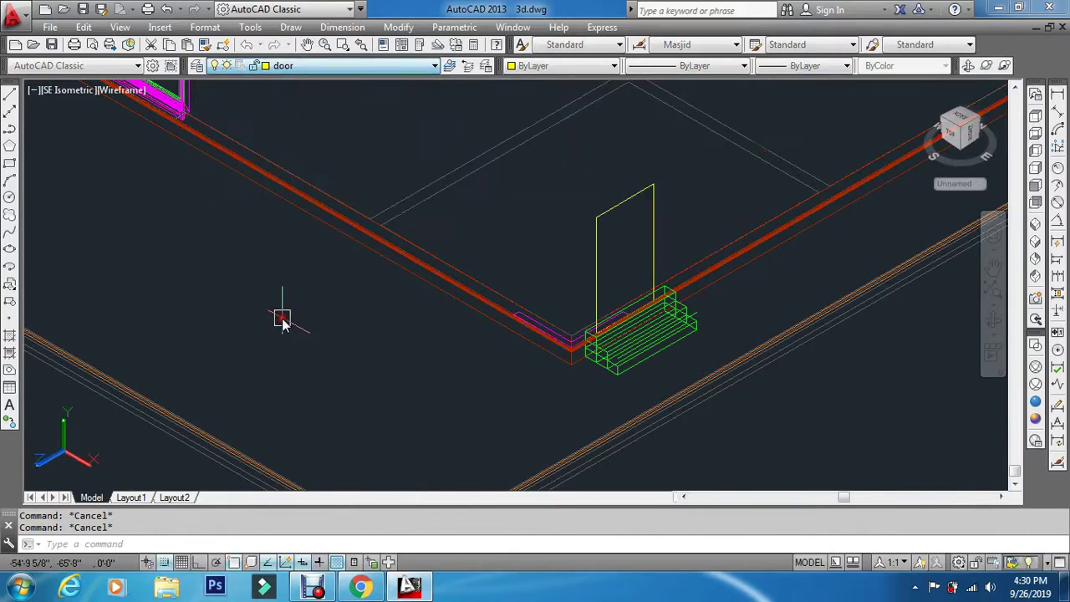
# Offset the narrow door outline at the building's nearest corner steps inward by 1.5
pyautogui.scroll(-4, 493, 309)
pyautogui.scroll(3, 559, 288)
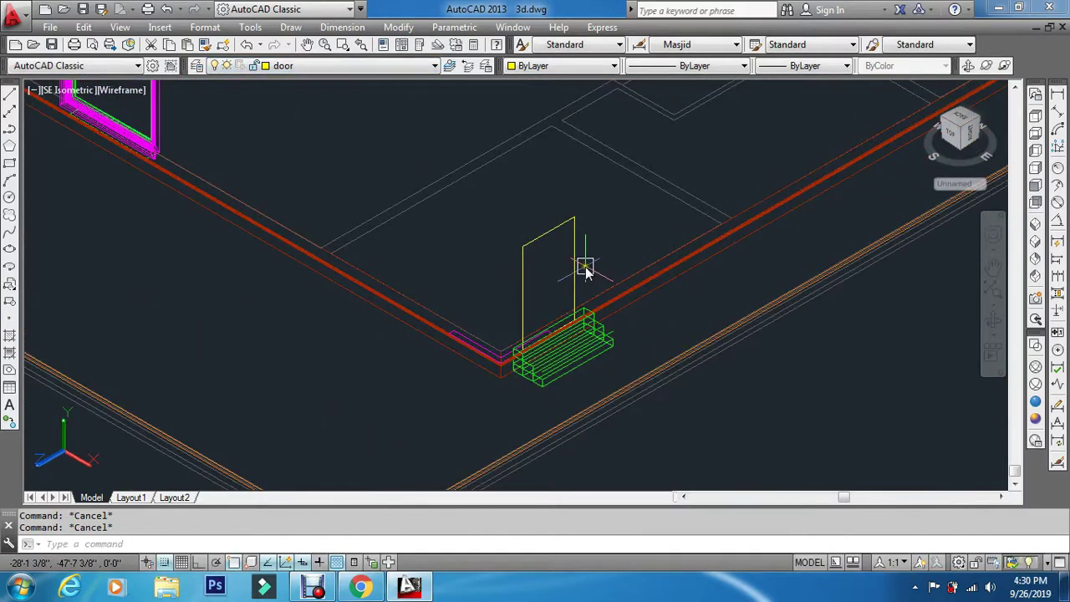
pyautogui.press('Return')
pyautogui.write('1.')
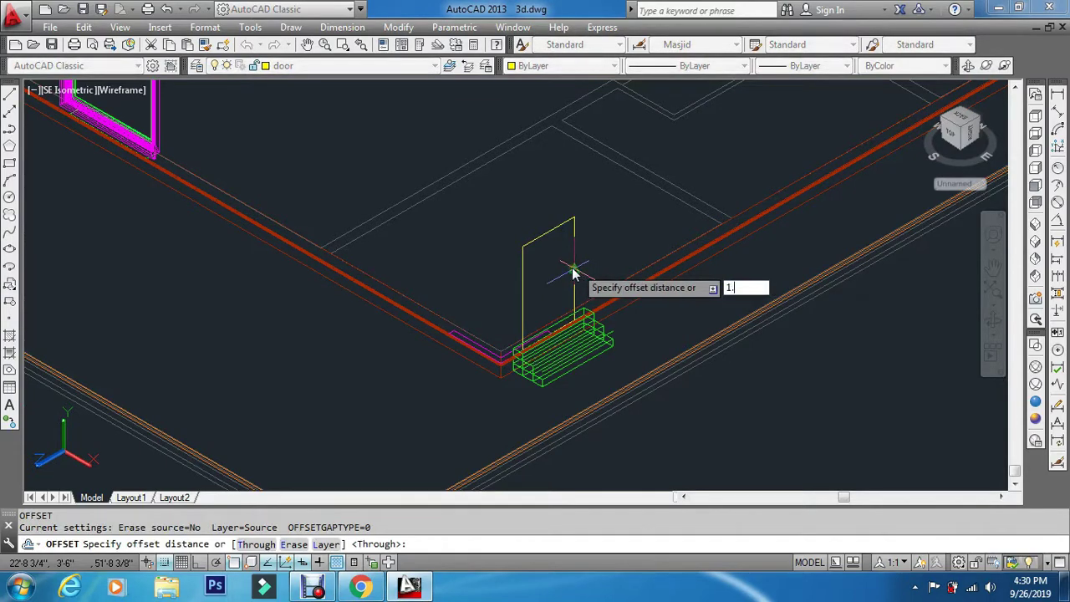
pyautogui.write('5')
pyautogui.press('Return')
pyautogui.scroll(3, 560, 255)
pyautogui.click(487, 205)
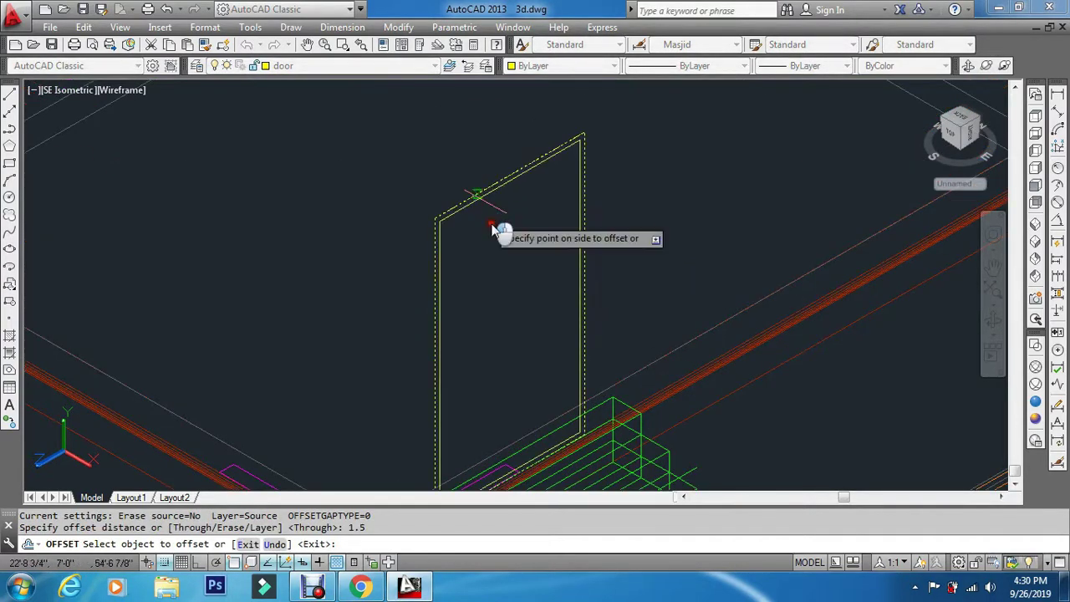
pyautogui.scroll(2, 502, 234)
pyautogui.click(504, 250)
# Offset the narrow door outline at the far-end corner steps inward by the same 1.5 distance
pyautogui.scroll(-8, 518, 288)
pyautogui.scroll(-2, 418, 254)
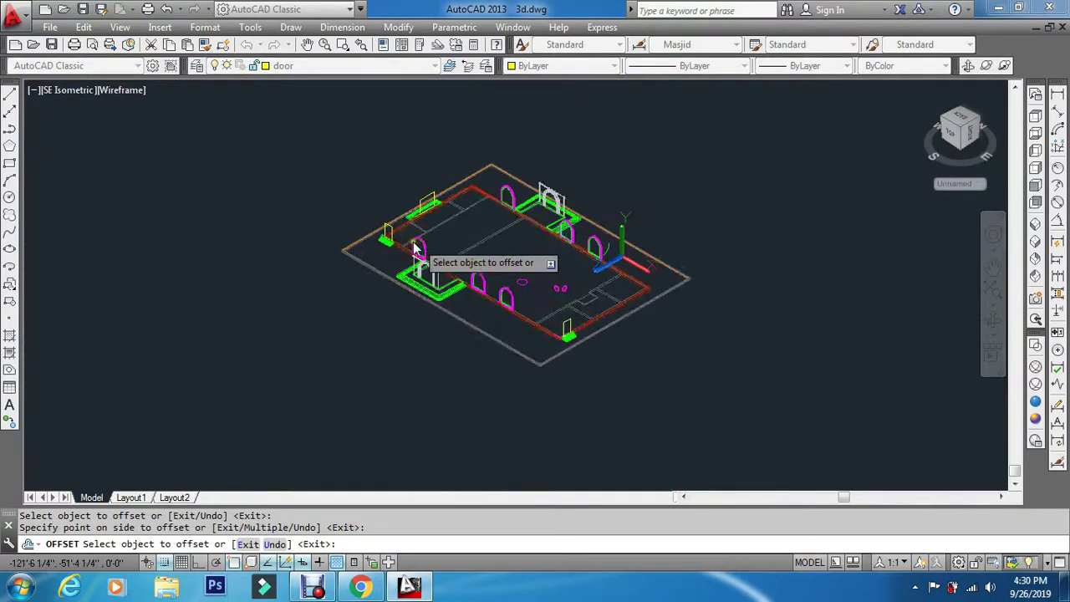
pyautogui.scroll(10, 362, 229)
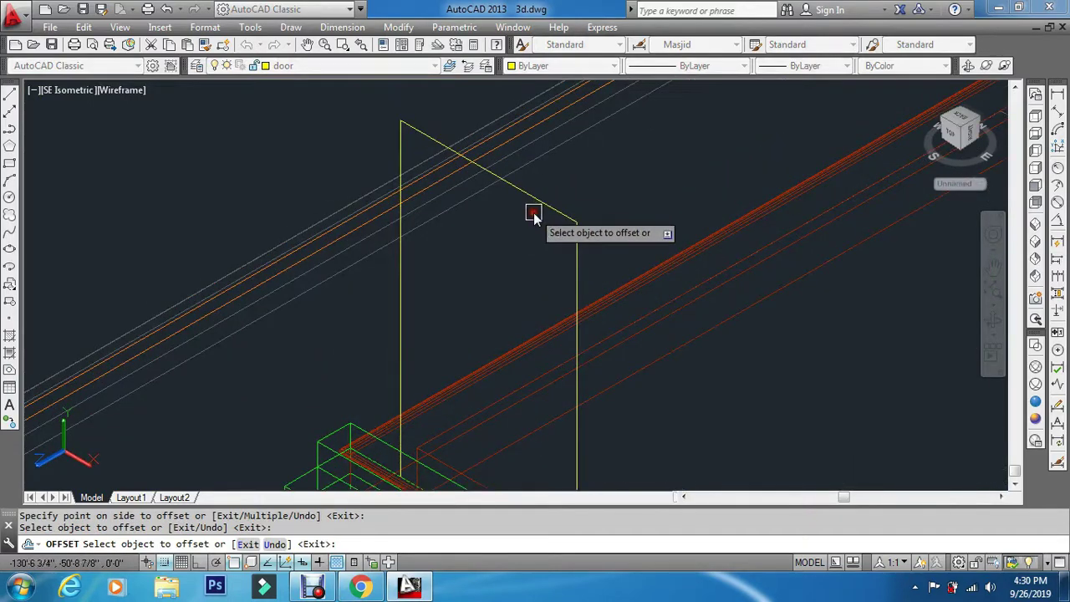
pyautogui.click(534, 207)
pyautogui.scroll(-2, 475, 275)
pyautogui.click(475, 272)
# Offset the wide door outline over the long steps inward by 1.5 and end the command
pyautogui.scroll(-3, 474, 270)
pyautogui.scroll(-3, 485, 280)
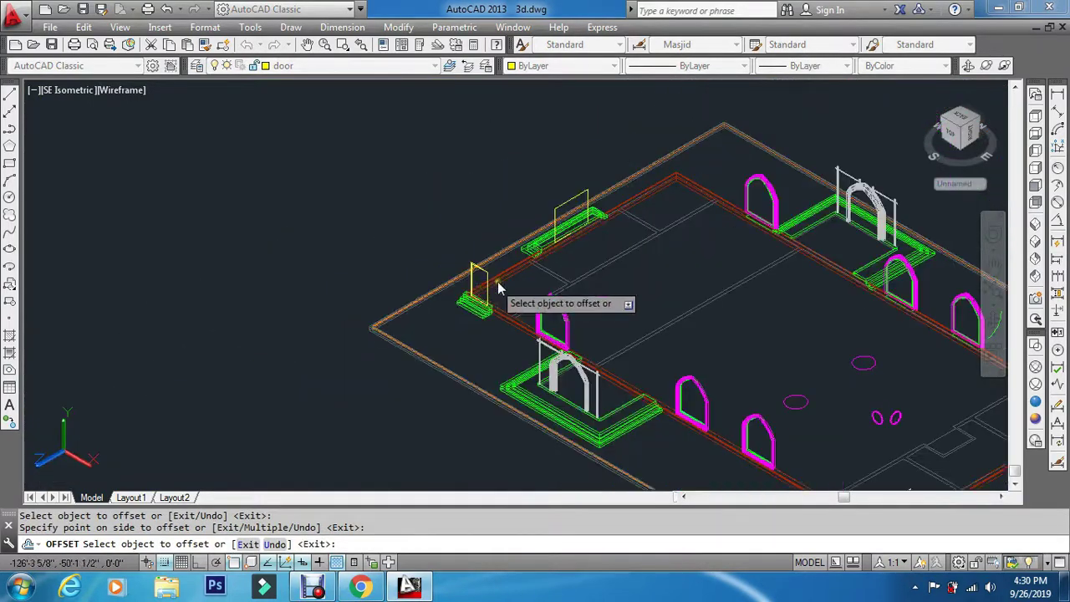
pyautogui.scroll(8, 573, 213)
pyautogui.scroll(4, 516, 194)
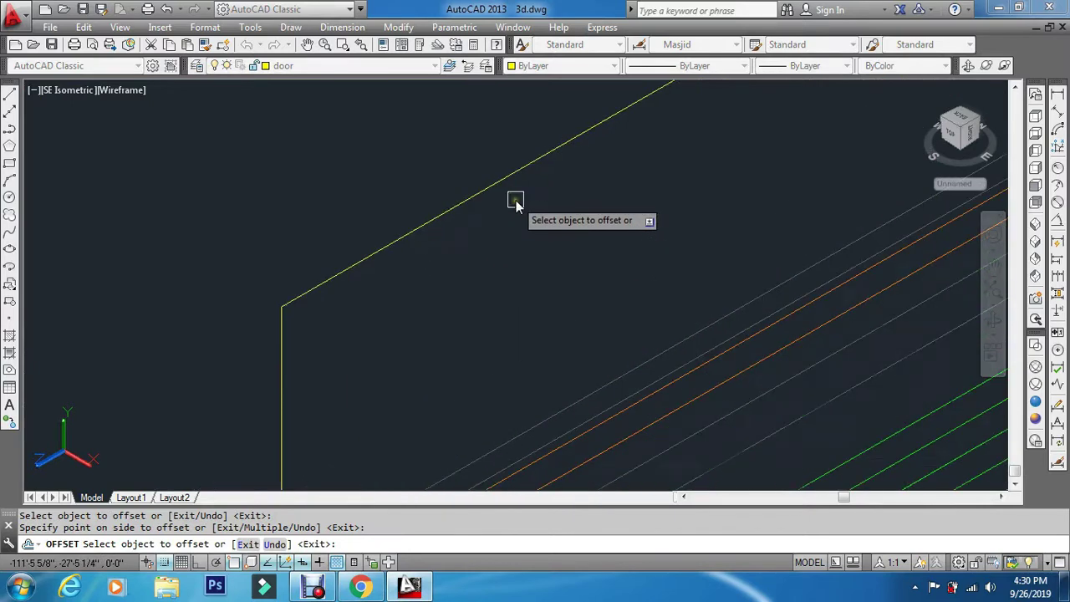
pyautogui.click(487, 196)
pyautogui.click(519, 277)
pyautogui.press('Escape')
pyautogui.press('Escape')
pyautogui.press('Escape')
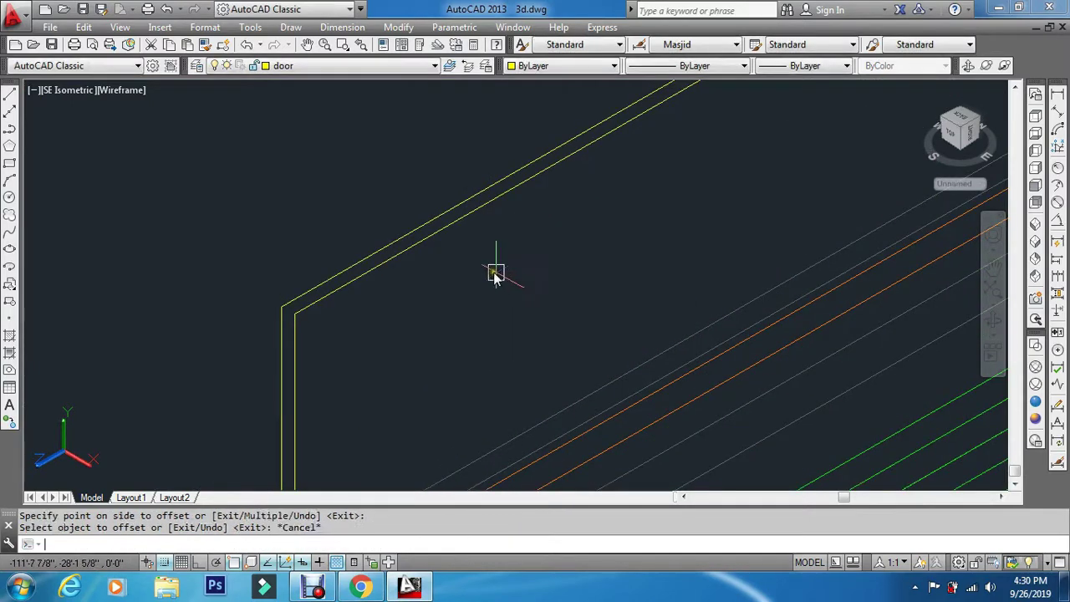
pyautogui.scroll(-5, 481, 266)
pyautogui.scroll(2, 289, 465)
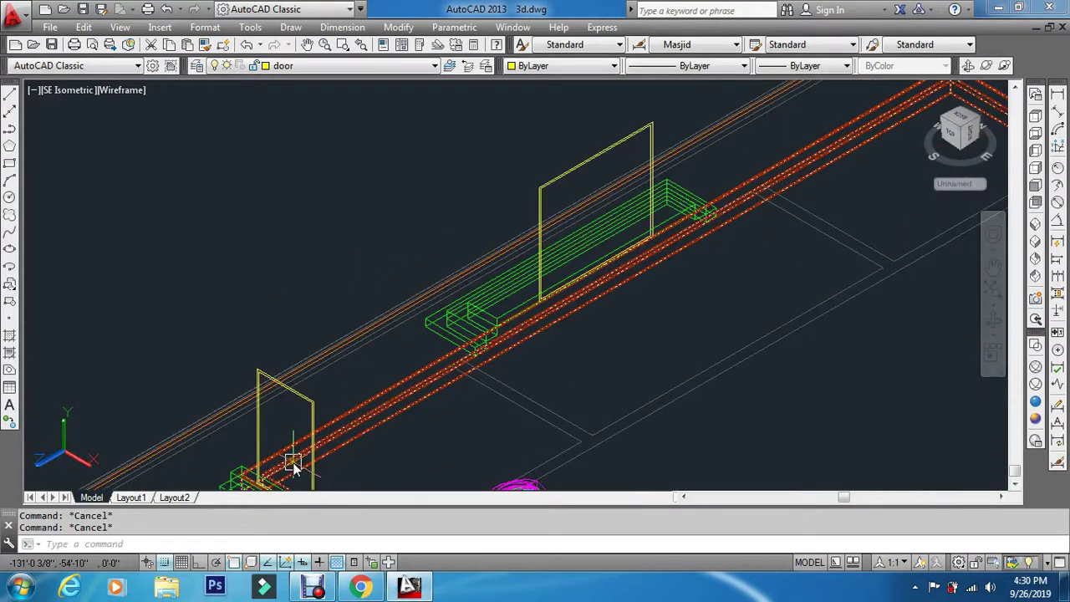
pyautogui.scroll(3, 289, 431)
pyautogui.write('ext')
pyautogui.press('Return')
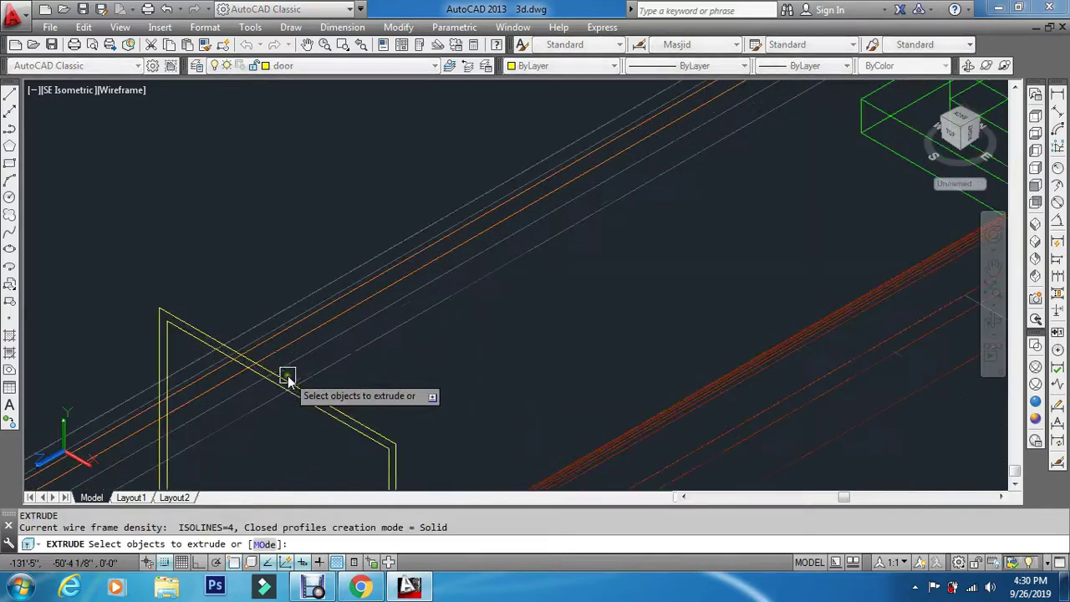
pyautogui.click(179, 281)
pyautogui.click(147, 333)
pyautogui.scroll(-1, 55, 370)
pyautogui.press('Return')
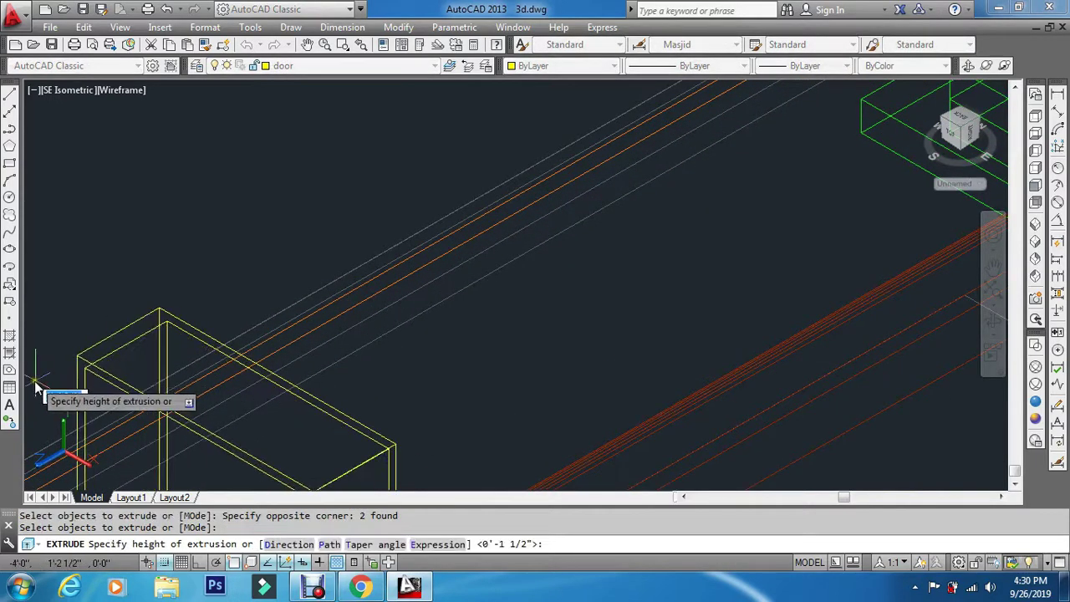
pyautogui.scroll(-2, 105, 370)
pyautogui.scroll(-3, 131, 354)
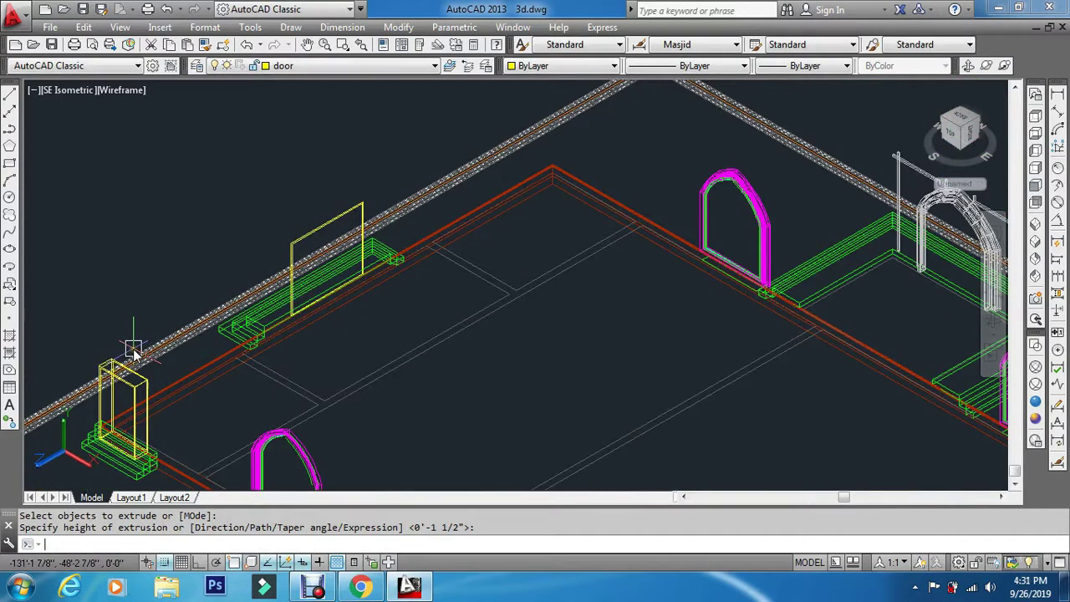
pyautogui.press('Escape')
pyautogui.hotkey('ctrl', 'z')
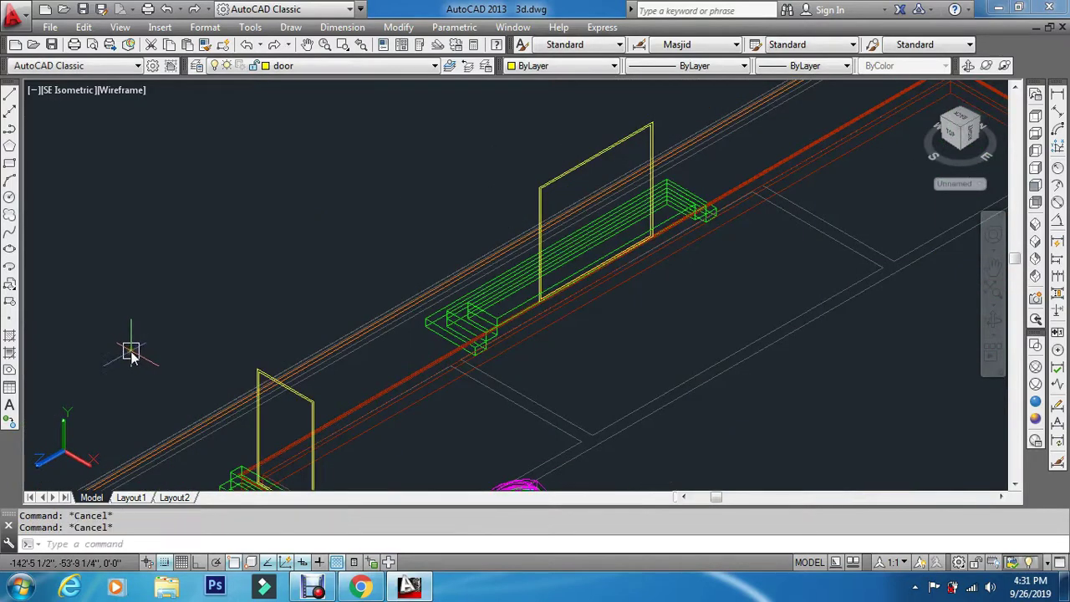
# Extrude both outlines of the narrow door at the far-end corner steps outward by 1.5
pyautogui.write('ext')
pyautogui.press('Return')
pyautogui.scroll(3, 336, 369)
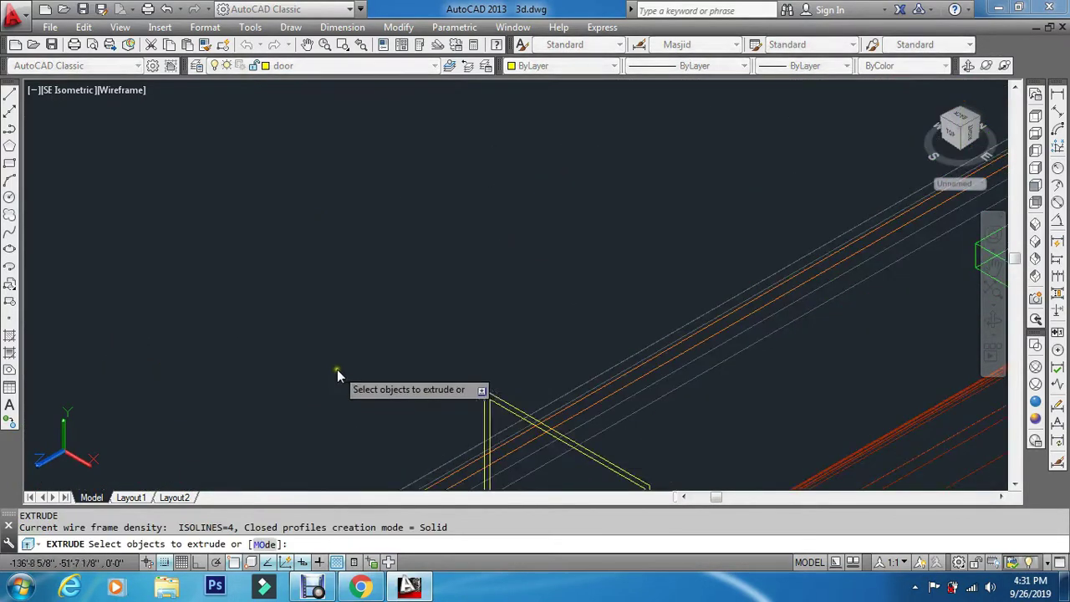
pyautogui.click(497, 360)
pyautogui.click(457, 412)
pyautogui.press('Return')
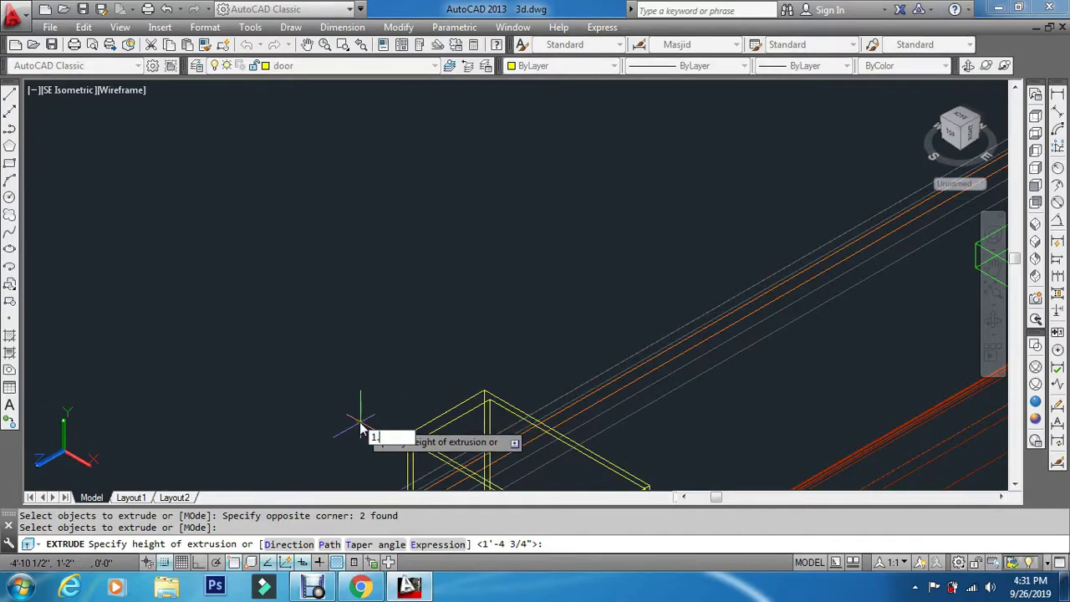
pyautogui.write('1.5')
pyautogui.press('Return')
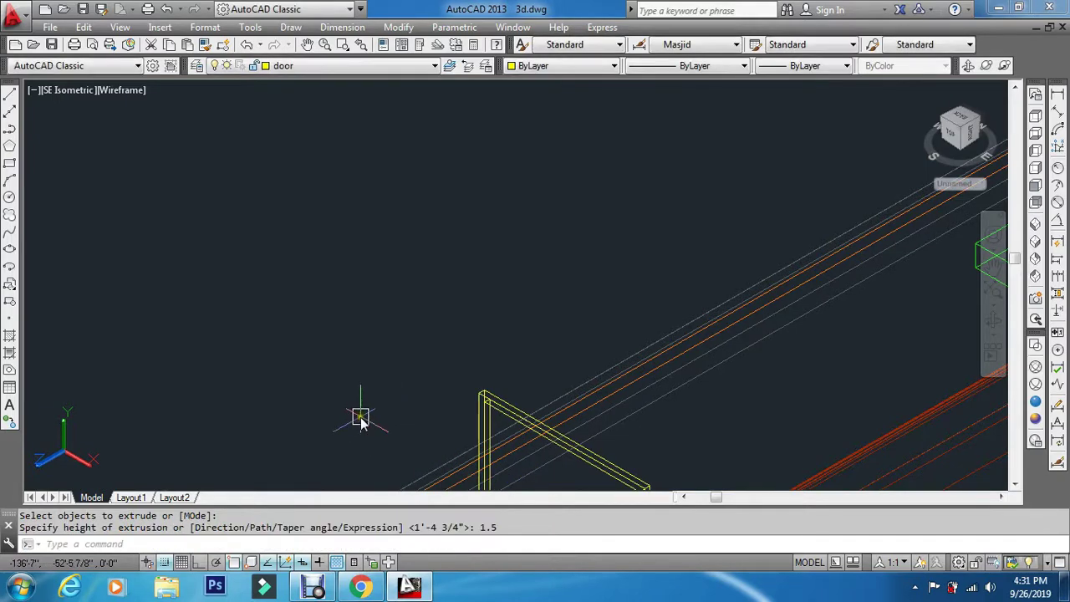
# Extrude both outlines of the wide door over the long steps outward by 1.5
pyautogui.scroll(-3, 442, 382)
pyautogui.press('Return')
pyautogui.scroll(4, 626, 328)
pyautogui.click(623, 239)
pyautogui.click(594, 279)
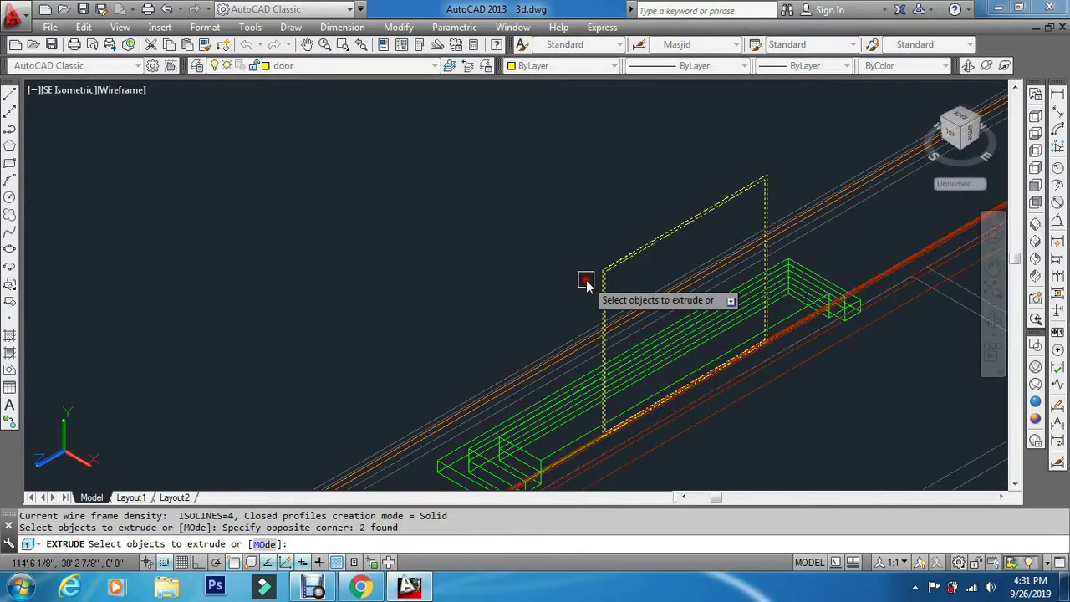
pyautogui.press('Return')
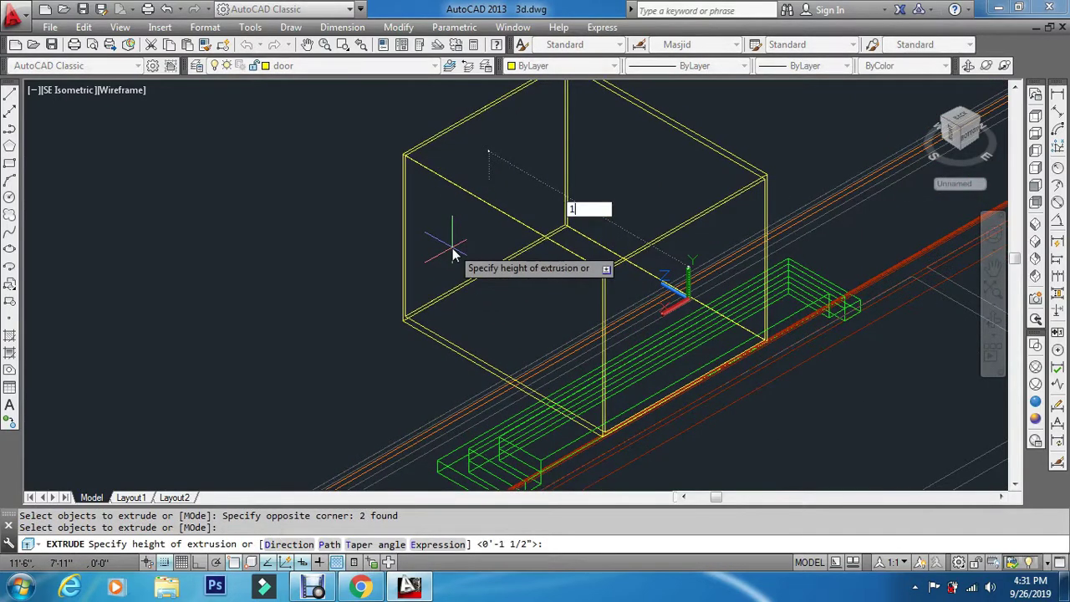
pyautogui.write('1.5')
pyautogui.press('Return')
# Extrude both outlines of the narrow door at the building's nearest corner steps outward by 1.5
pyautogui.scroll(-5, 450, 243)
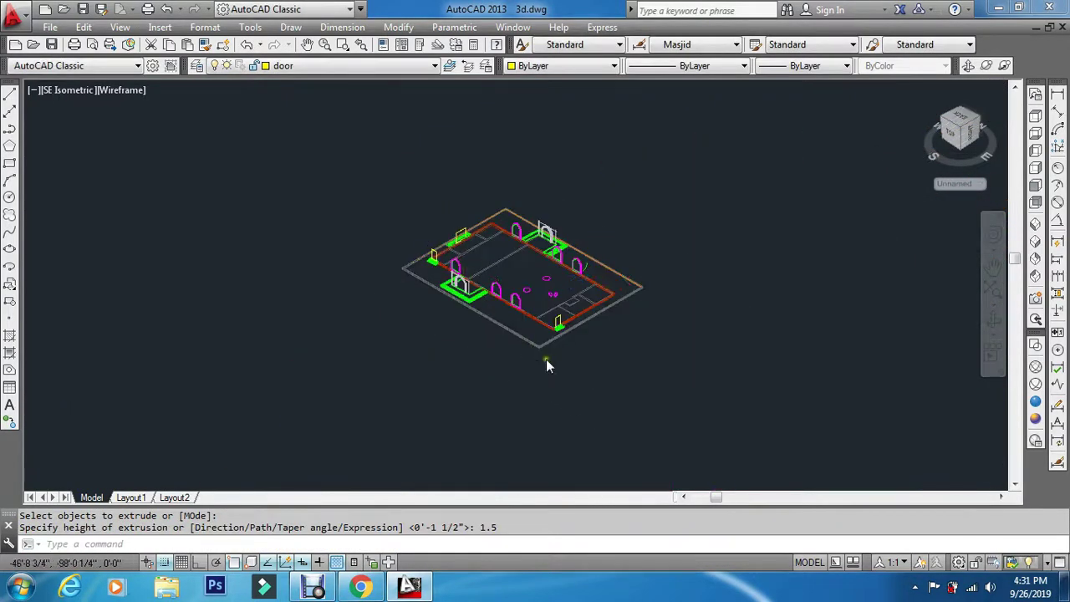
pyautogui.scroll(6, 573, 215)
pyautogui.press('Return')
pyautogui.click(608, 138)
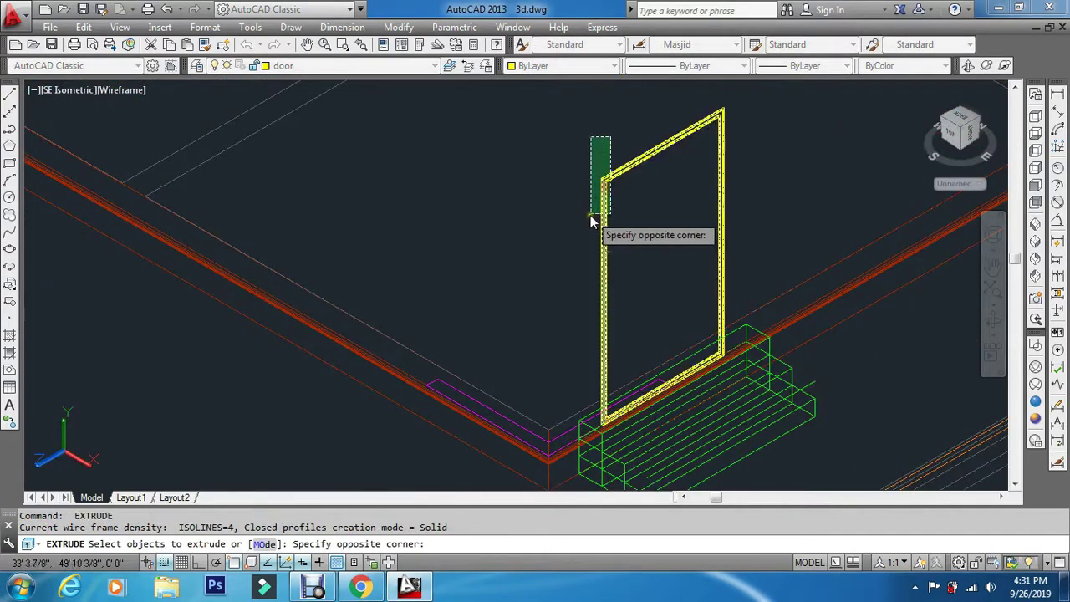
pyautogui.click(591, 219)
pyautogui.press('Return')
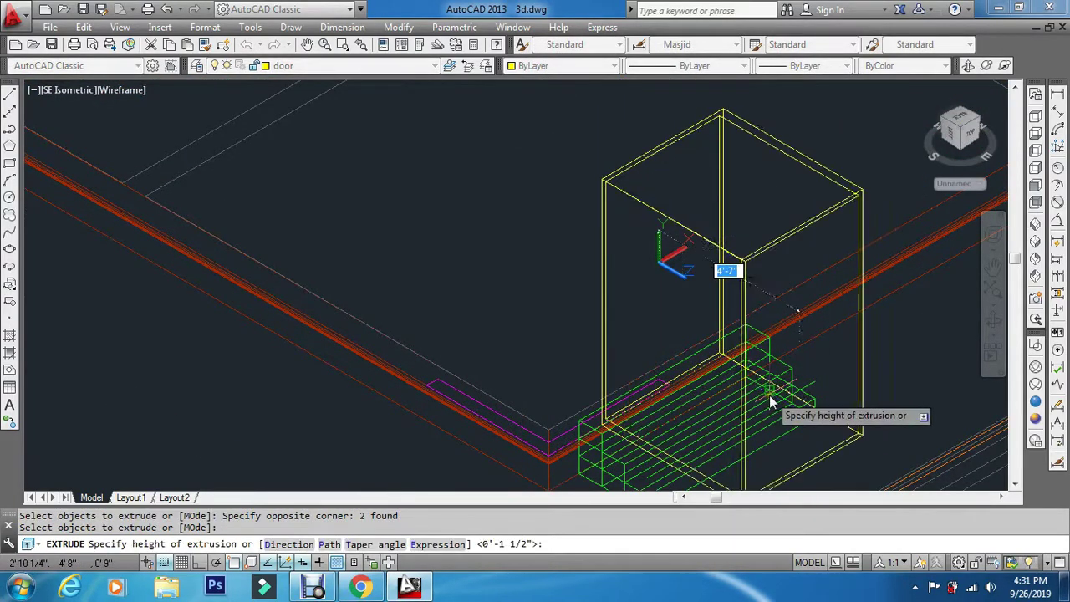
pyautogui.write('1.5')
pyautogui.press('Return')
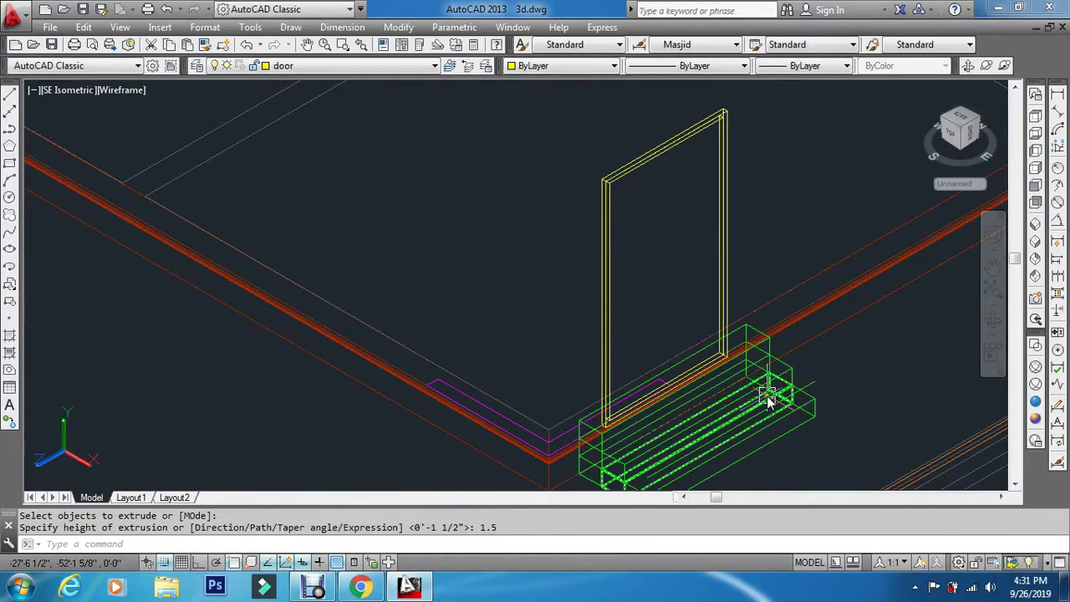
# Subtract the inner solid from the outer one on the nearest corner door and check the frame in Conceptual style, returning to Wireframe
pyautogui.press('Escape')
pyautogui.press('Escape')
pyautogui.write('su')
pyautogui.press('Return')
pyautogui.scroll(10, 629, 192)
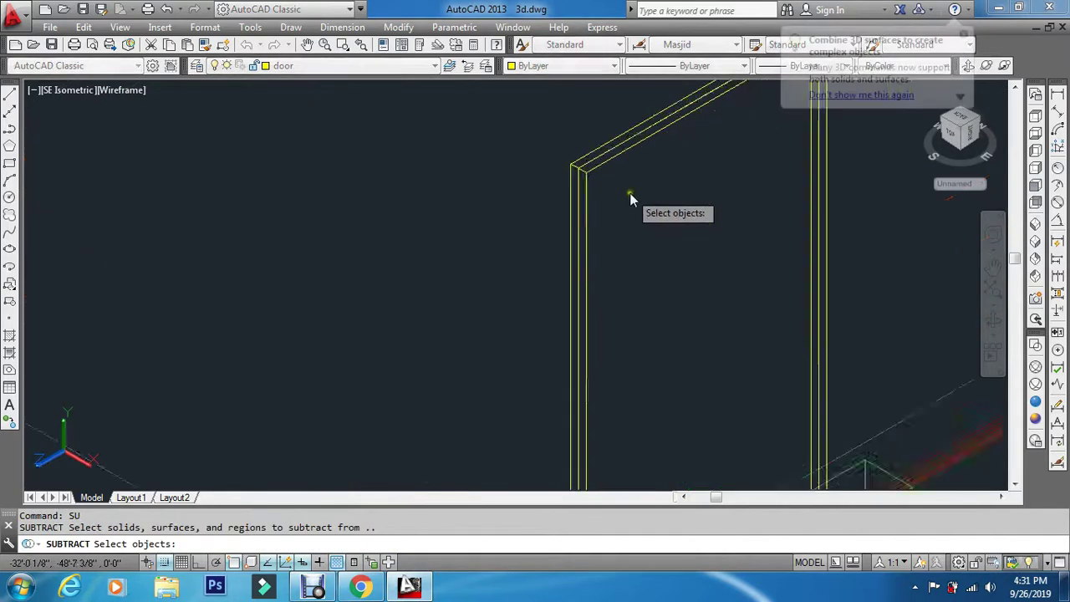
pyautogui.click(492, 140)
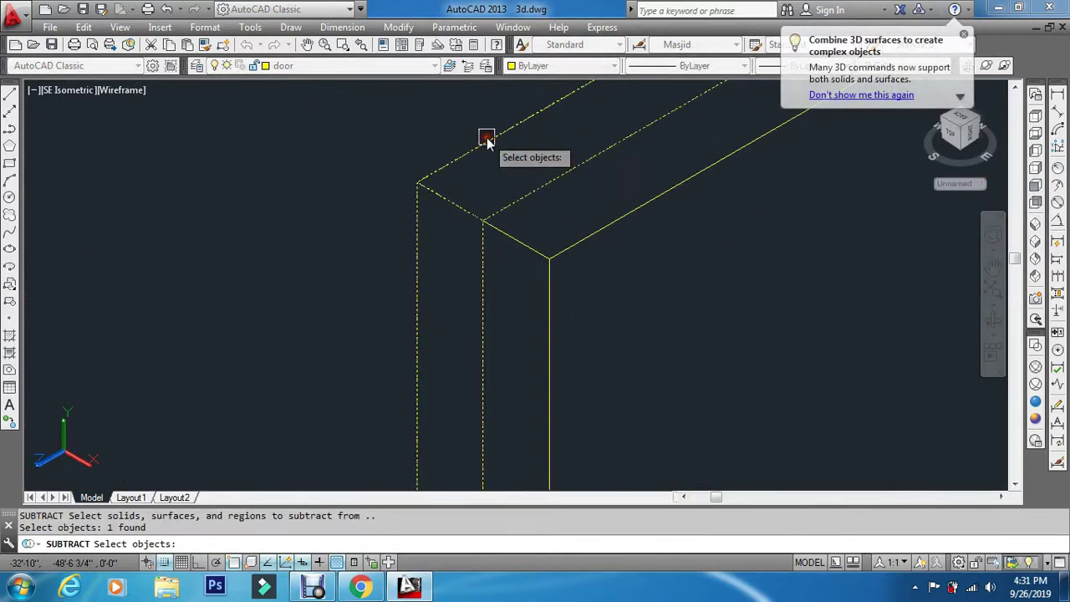
pyautogui.press('Return')
pyautogui.click(572, 246)
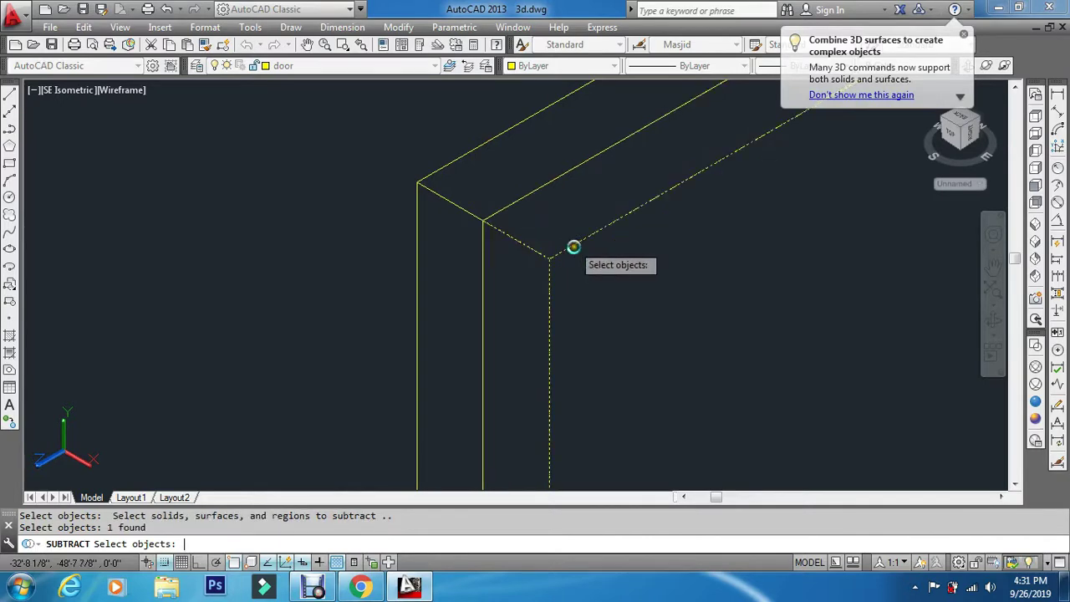
pyautogui.press('Return')
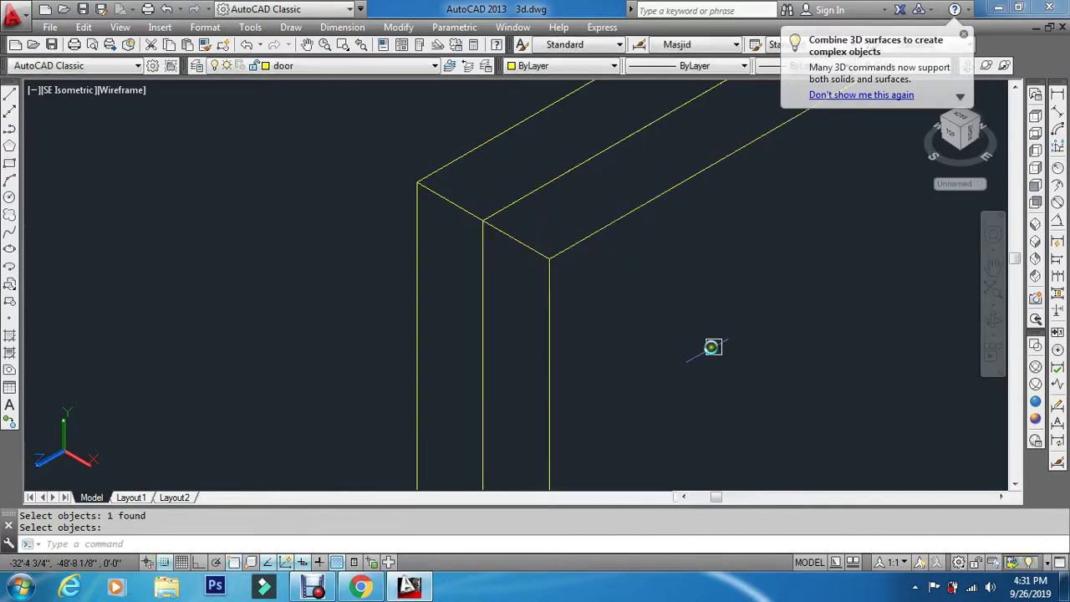
pyautogui.click(1035, 420)
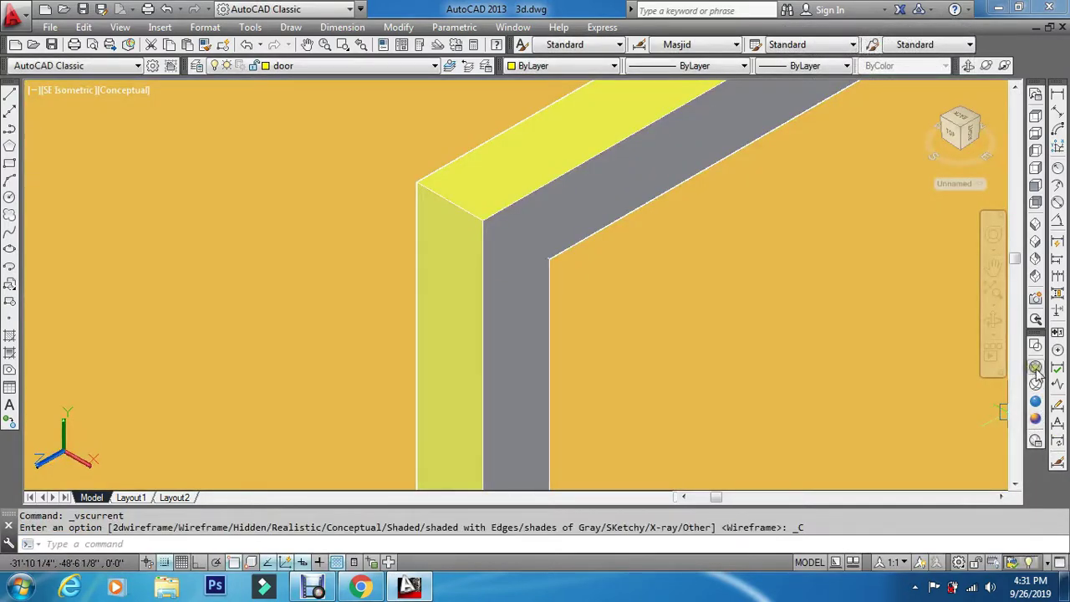
pyautogui.click(1035, 368)
# Subtract the inner solid from the outer solid of the narrow door at the far-end corner steps
pyautogui.scroll(-10, 741, 358)
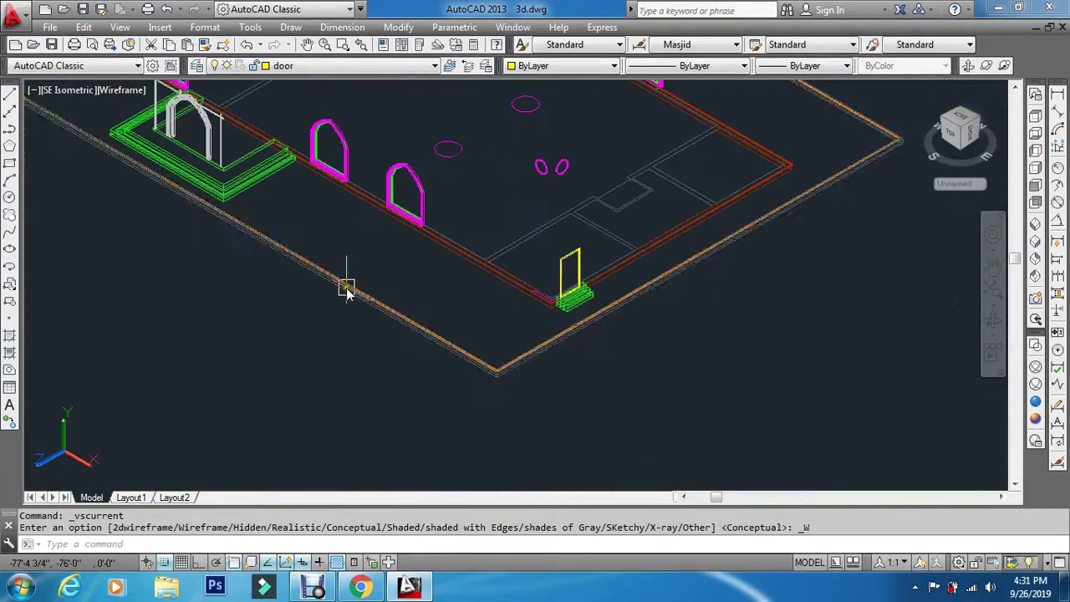
pyautogui.scroll(-5, 344, 334)
pyautogui.scroll(8, 305, 179)
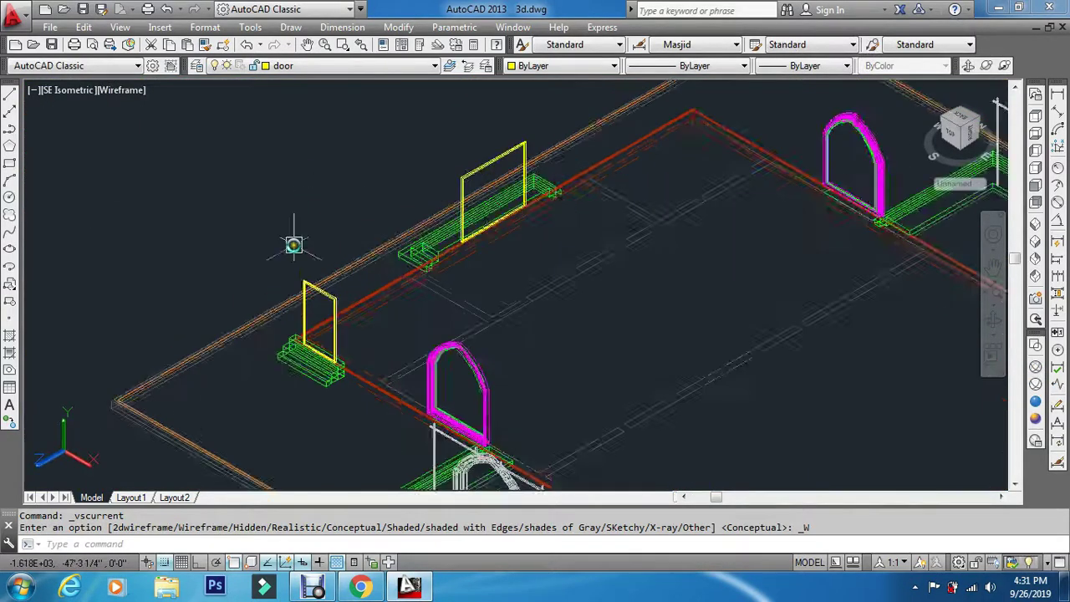
pyautogui.scroll(6, 308, 332)
pyautogui.press('Escape')
pyautogui.press('Escape')
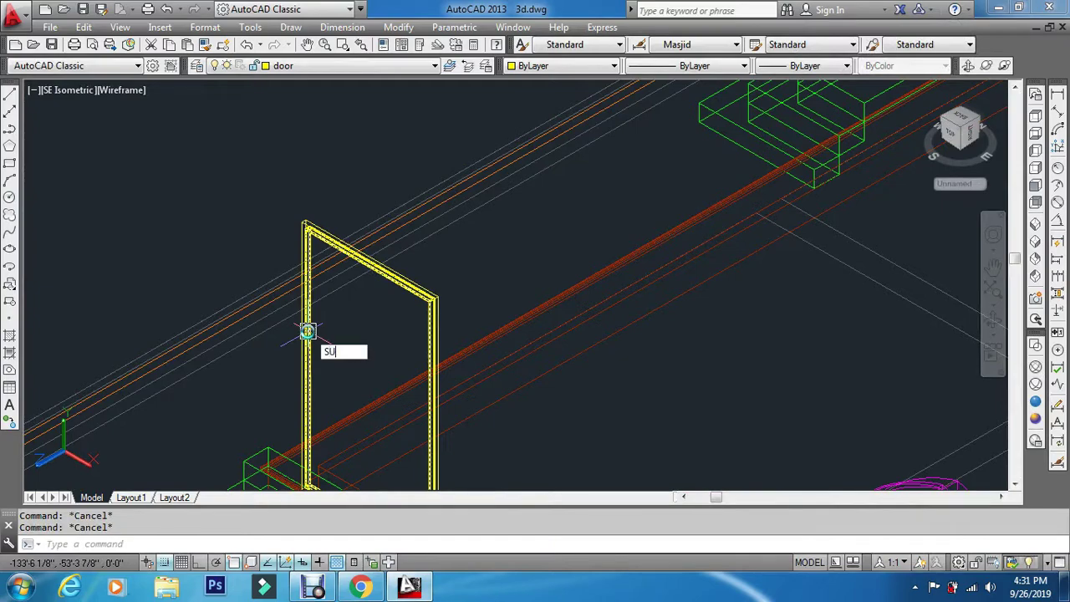
pyautogui.write('SU')
pyautogui.press('Return')
pyautogui.scroll(5, 294, 232)
pyautogui.click(332, 181)
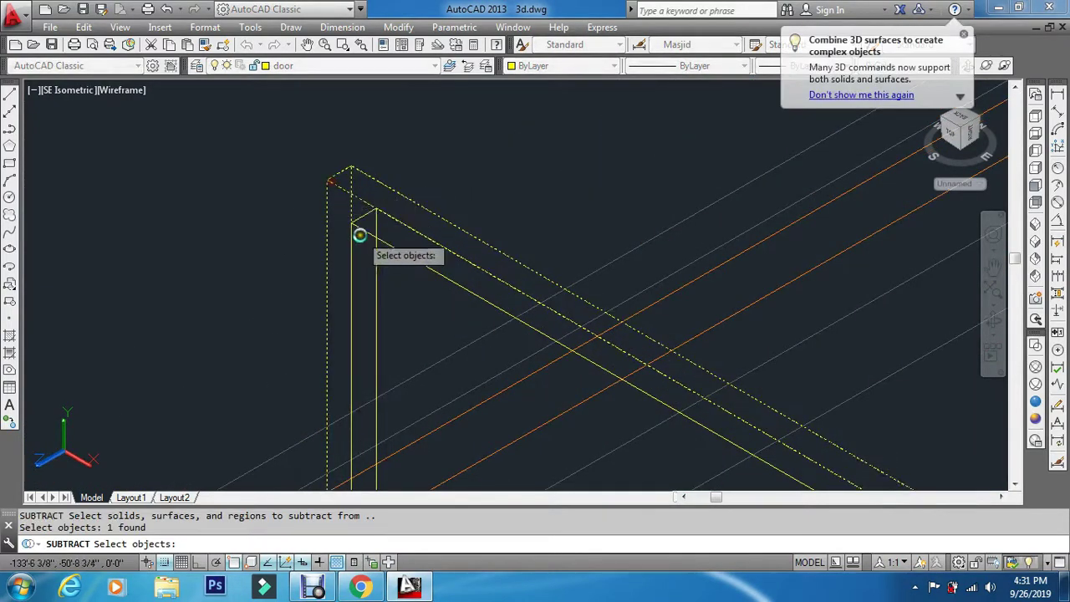
pyautogui.scroll(-2, 413, 243)
pyautogui.press('Return')
pyautogui.click(432, 239)
pyautogui.press('Return')
pyautogui.scroll(-3, 423, 284)
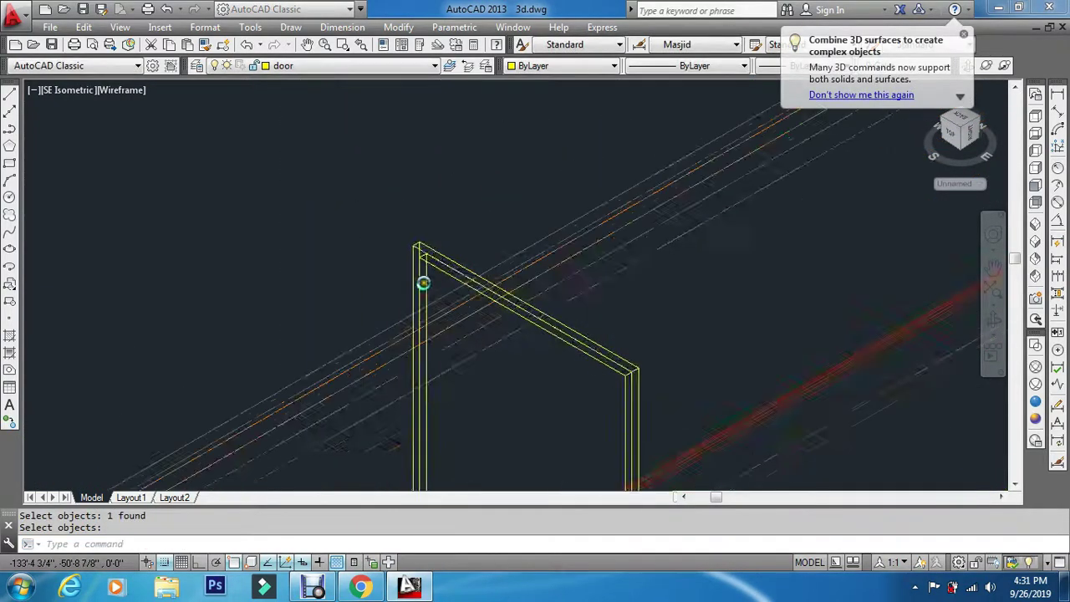
# Subtract the inner solid from the outer solid of the wide door over the long steps
pyautogui.scroll(-4, 423, 283)
pyautogui.scroll(8, 557, 217)
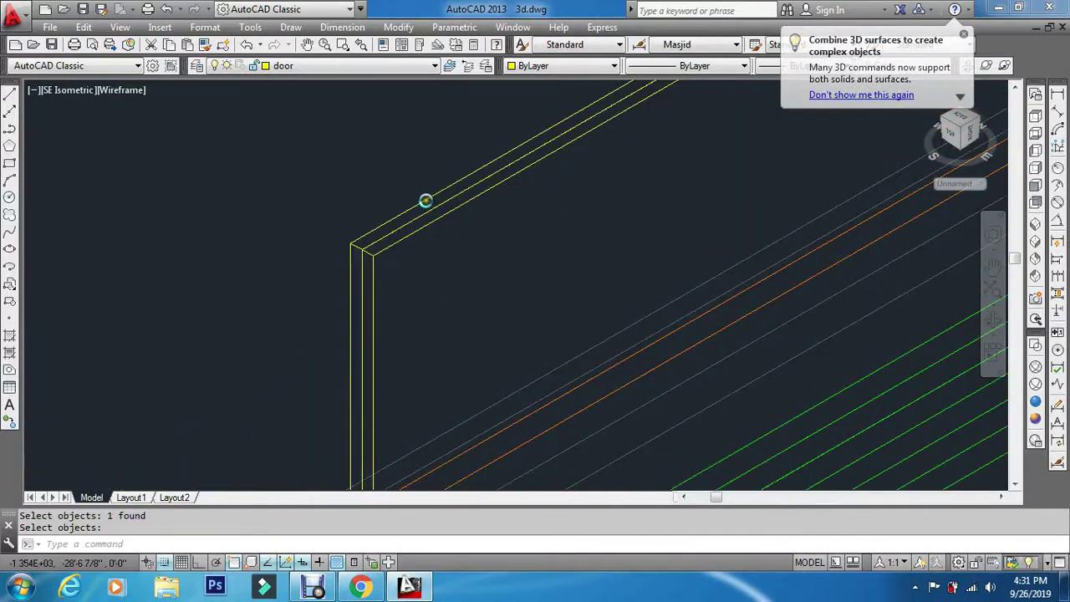
pyautogui.scroll(6, 401, 206)
pyautogui.press('Return')
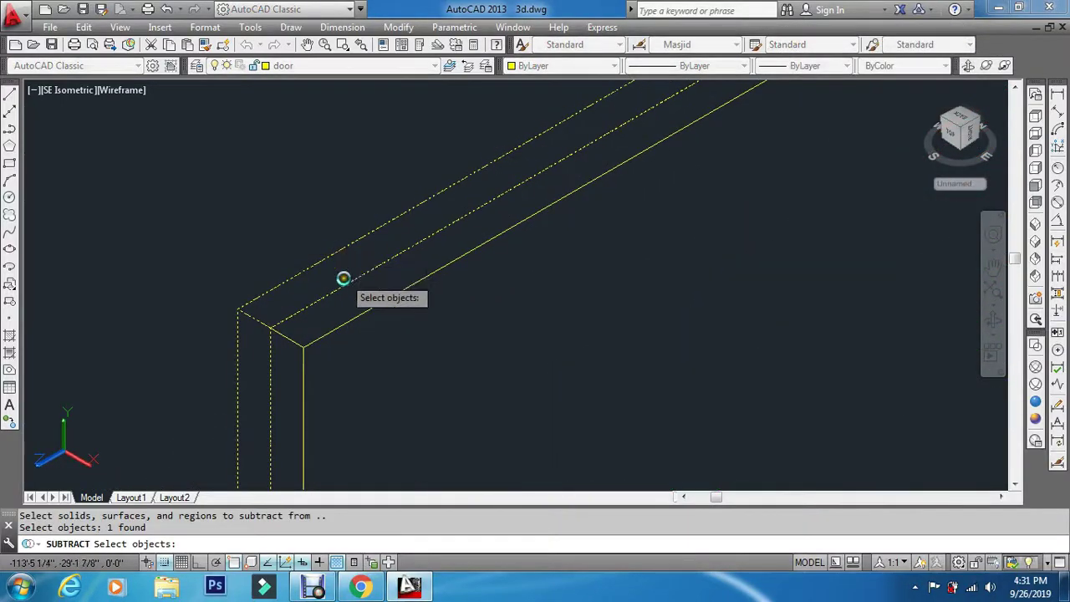
pyautogui.press('Return')
pyautogui.click(364, 315)
pyautogui.press('Return')
pyautogui.press('Escape')
pyautogui.press('Escape')
pyautogui.scroll(-4, 552, 326)
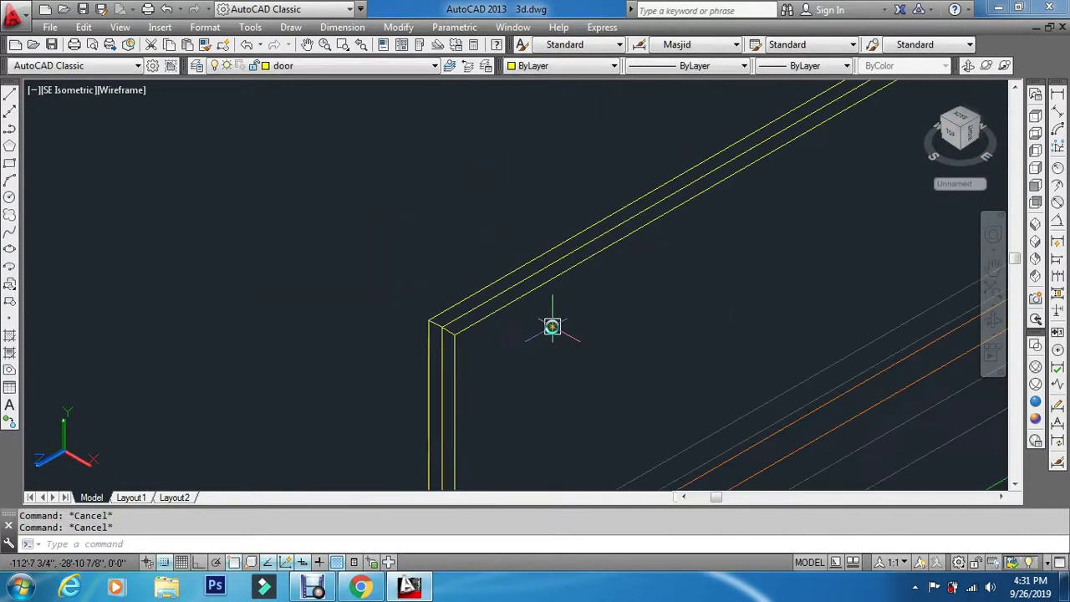
# Turn the wall layer back on so the walls display around the door frames
pyautogui.scroll(-5, 551, 326)
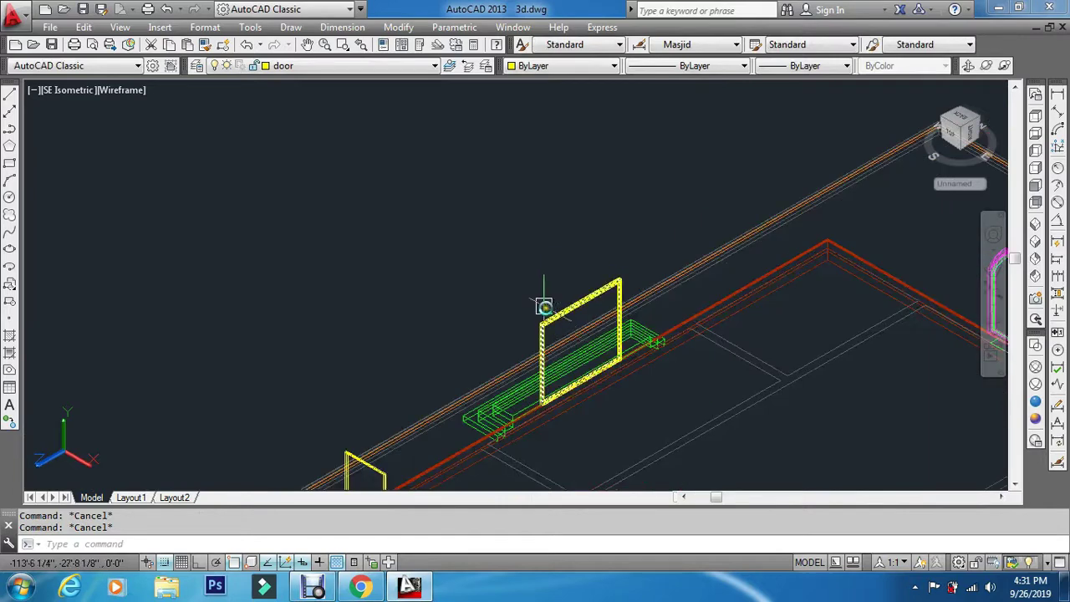
pyautogui.click(308, 67)
pyautogui.click(214, 195)
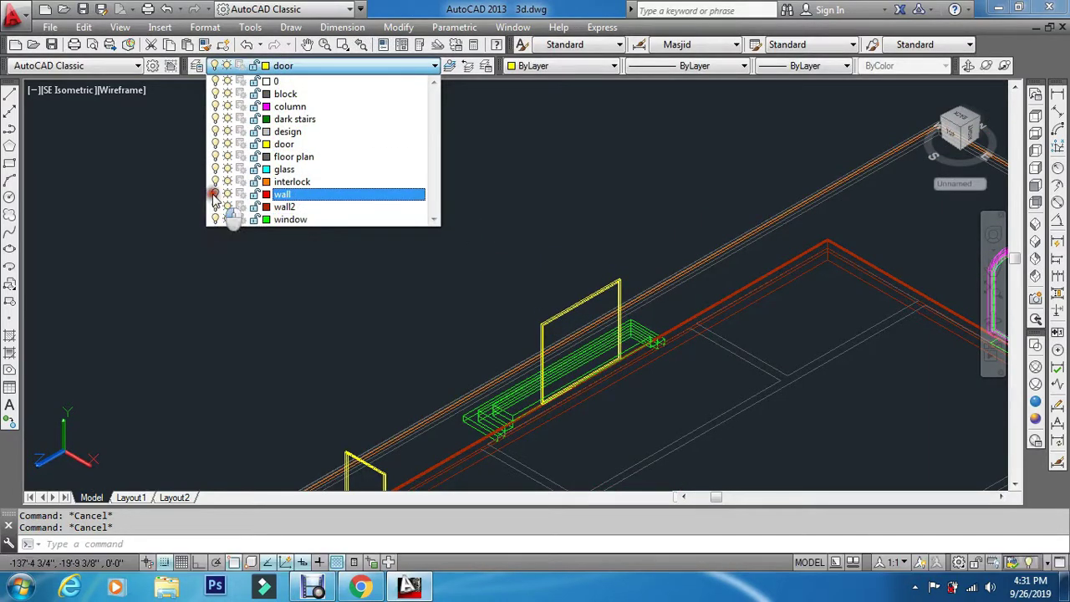
pyautogui.click(183, 243)
pyautogui.scroll(-7, 259, 166)
pyautogui.scroll(4, 301, 209)
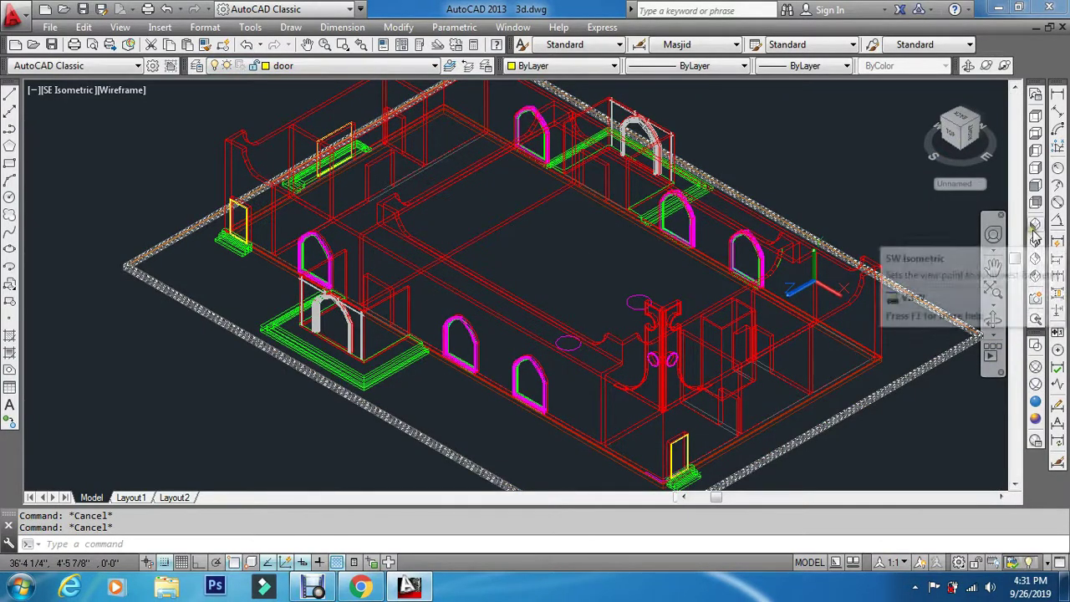
# Show the model in SW Isometric with the Conceptual style and examine the wide door frame over the long steps
pyautogui.click(1035, 224)
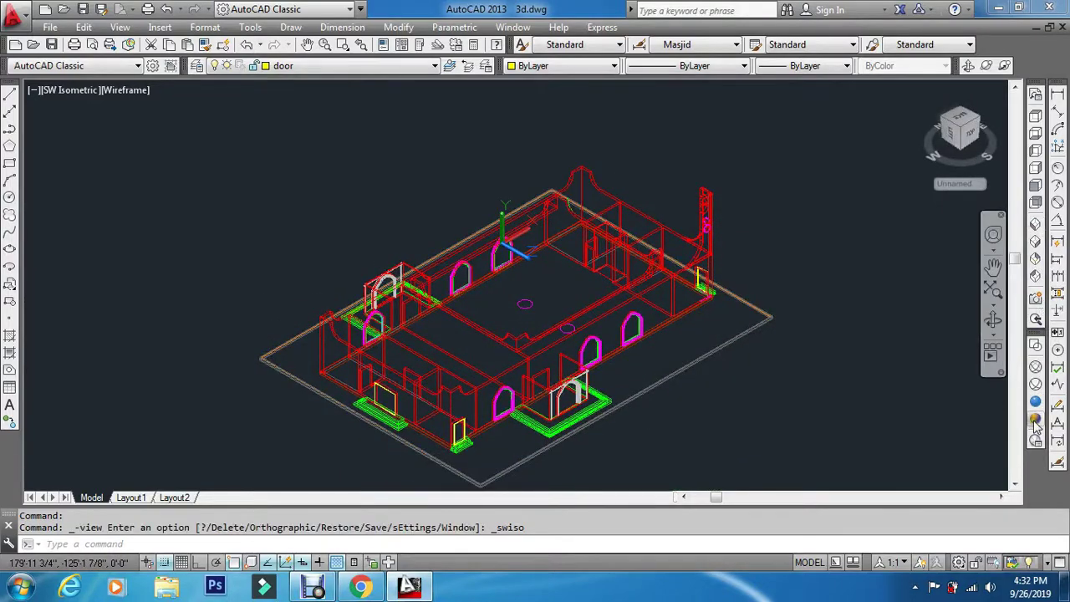
pyautogui.click(1035, 421)
pyautogui.scroll(6, 538, 442)
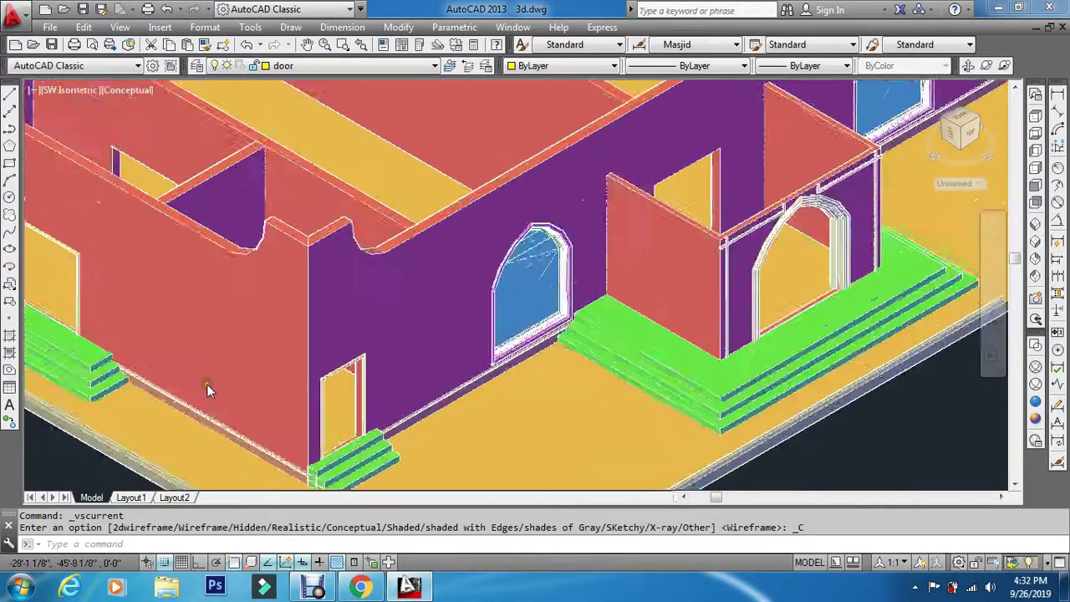
pyautogui.scroll(2, 208, 382)
pyautogui.scroll(-5, 186, 321)
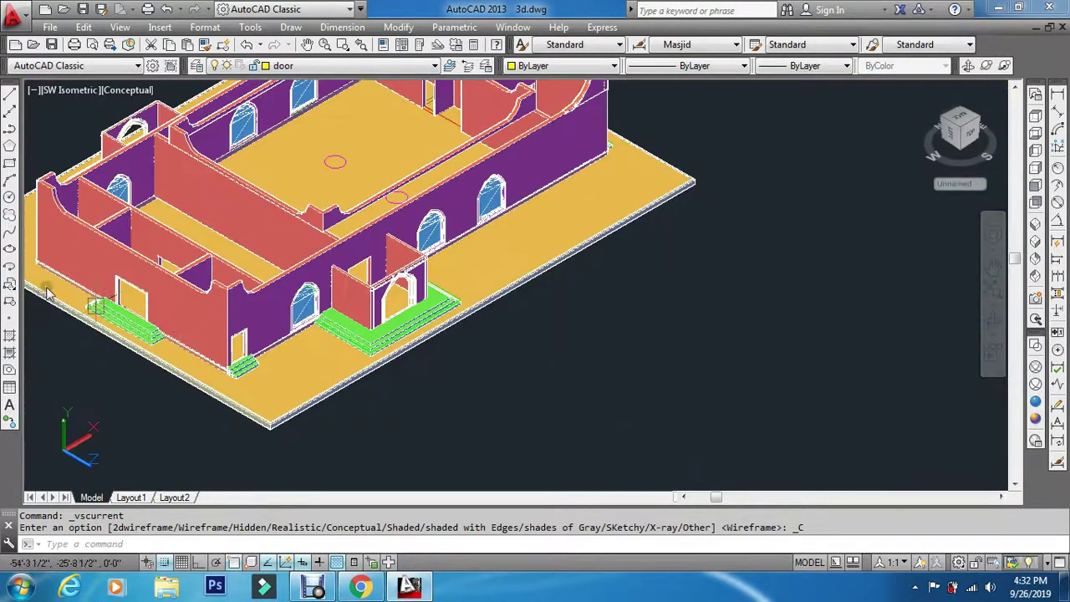
pyautogui.scroll(6, 194, 263)
pyautogui.scroll(3, 301, 251)
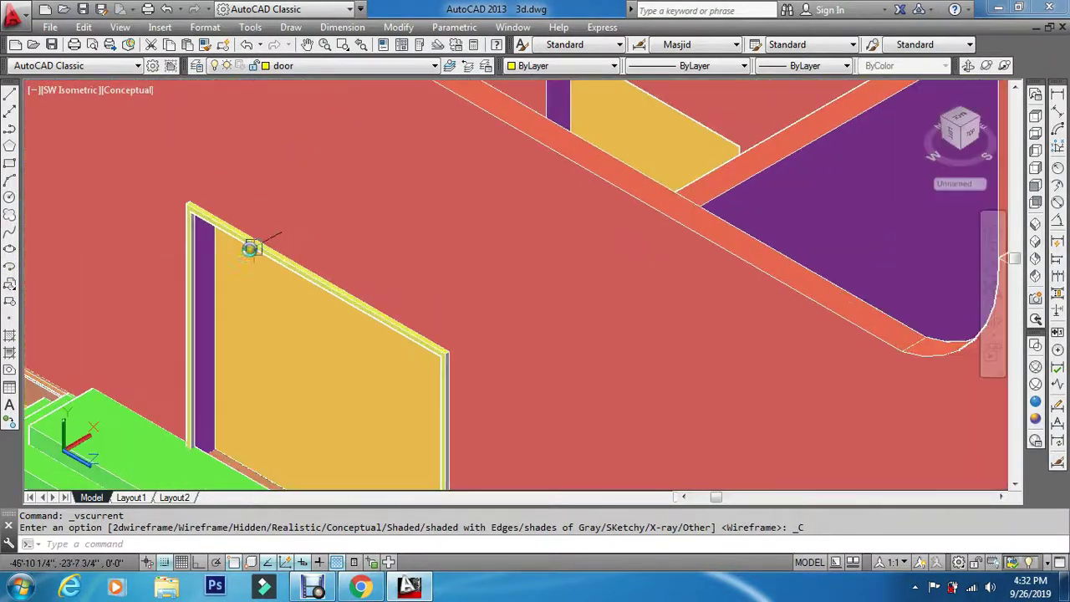
pyautogui.scroll(3, 185, 255)
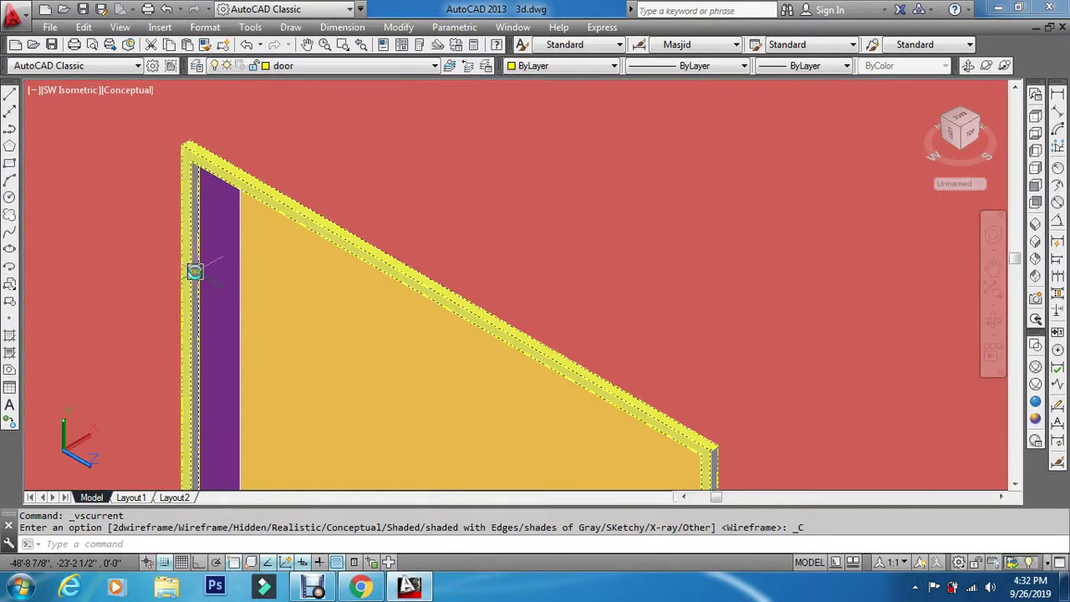
pyautogui.scroll(1, 194, 272)
pyautogui.scroll(-6, 195, 273)
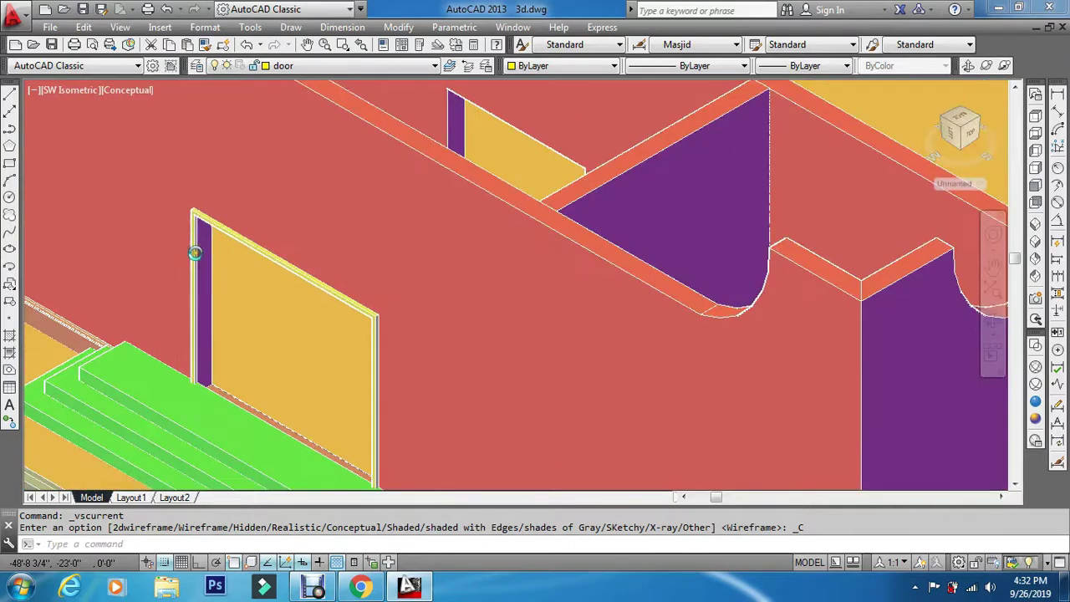
pyautogui.scroll(5, 203, 315)
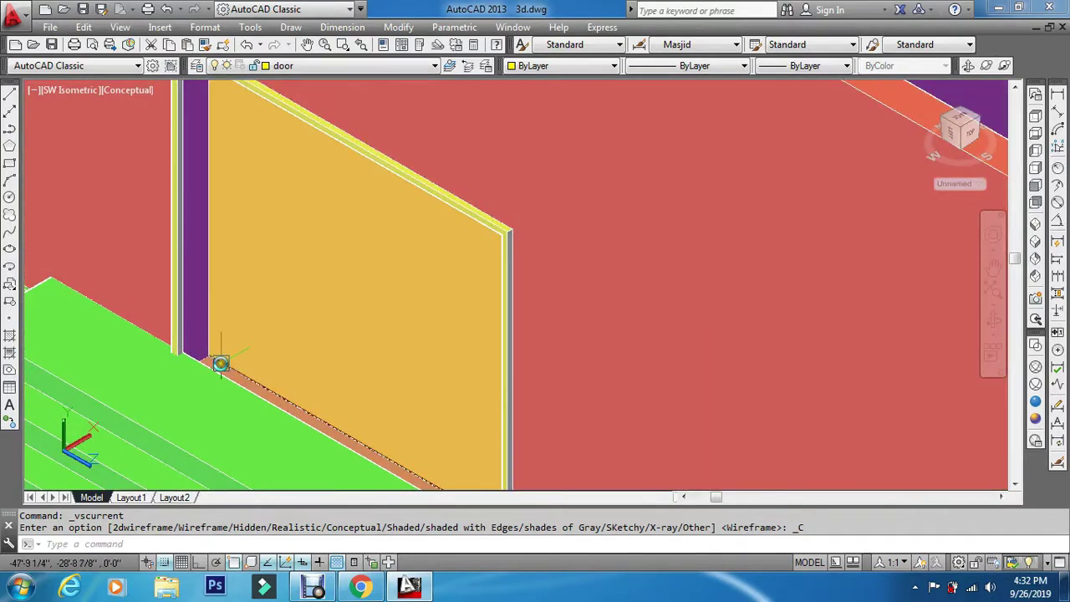
pyautogui.scroll(-6, 220, 363)
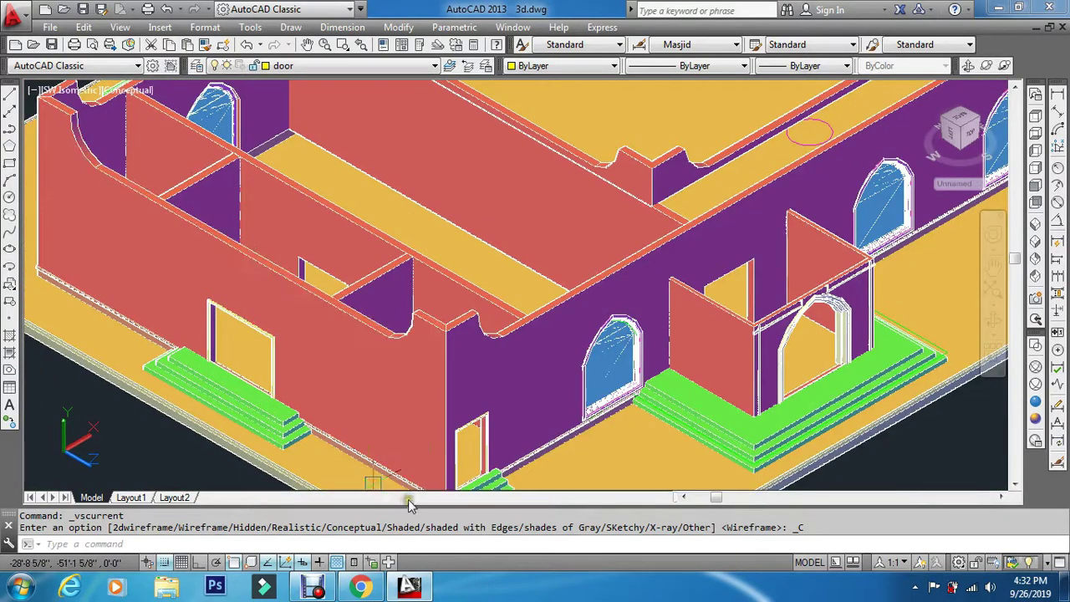
# Examine the narrow door frame at the nearest corner steps, plus the opposite corner's door frame from SE Isometric
pyautogui.scroll(6, 406, 377)
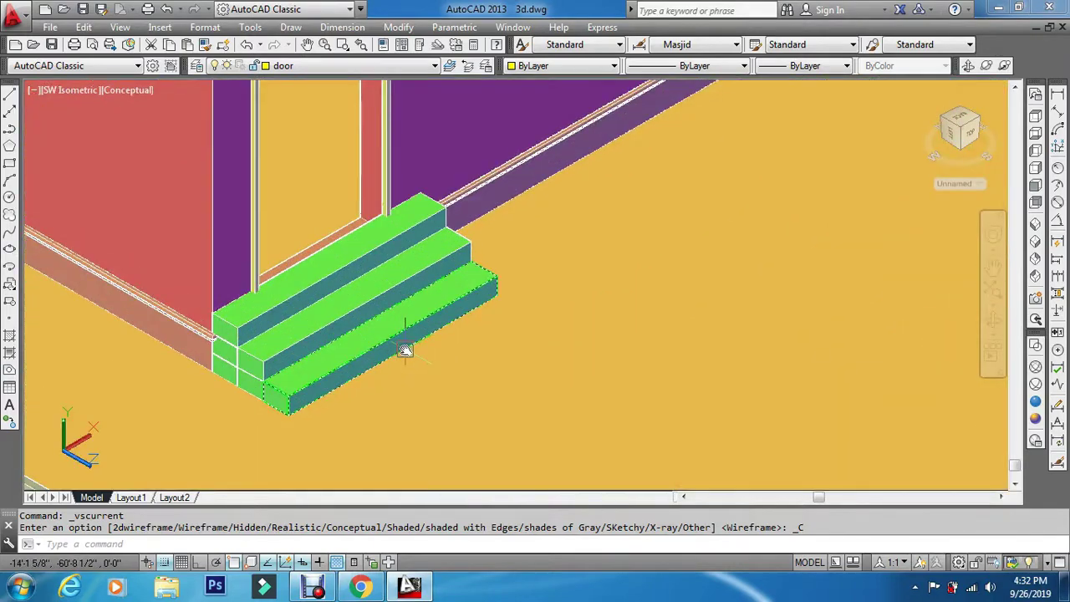
pyautogui.scroll(-1, 386, 342)
pyautogui.scroll(-5, 385, 343)
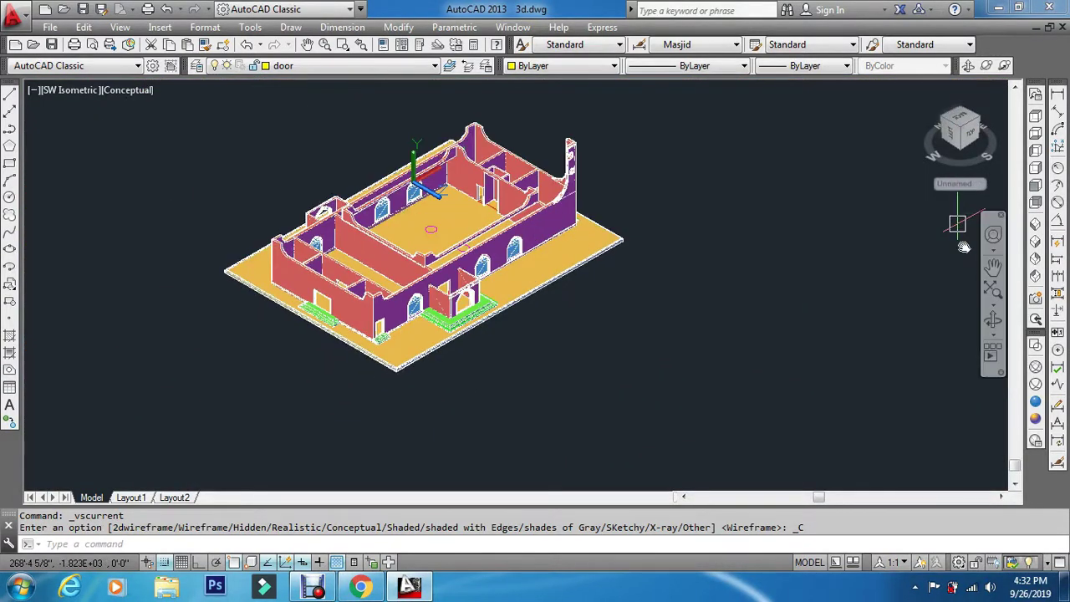
pyautogui.click(1035, 243)
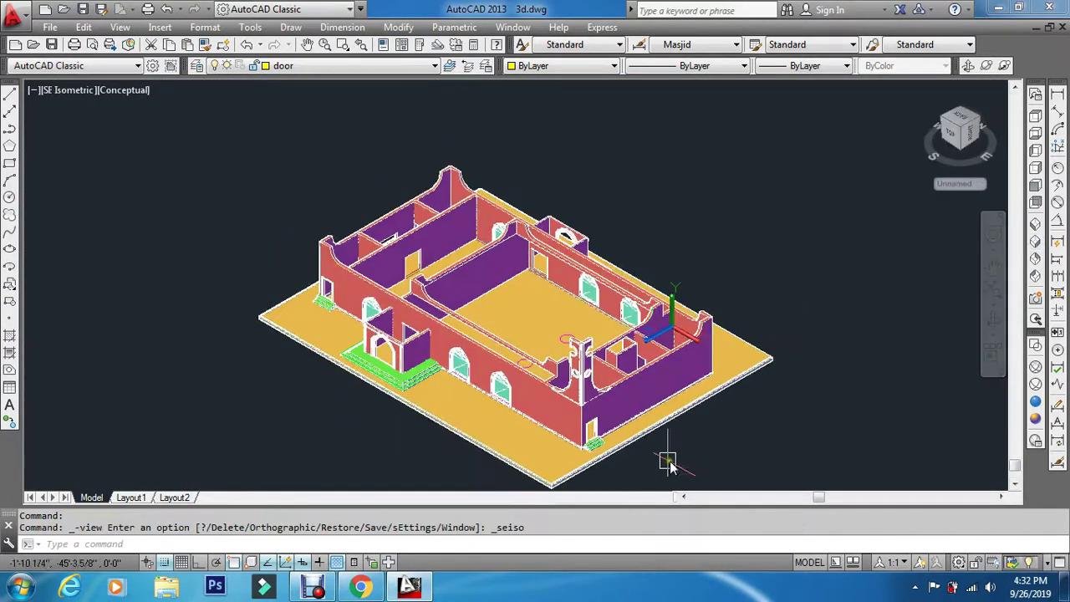
pyautogui.scroll(6, 661, 459)
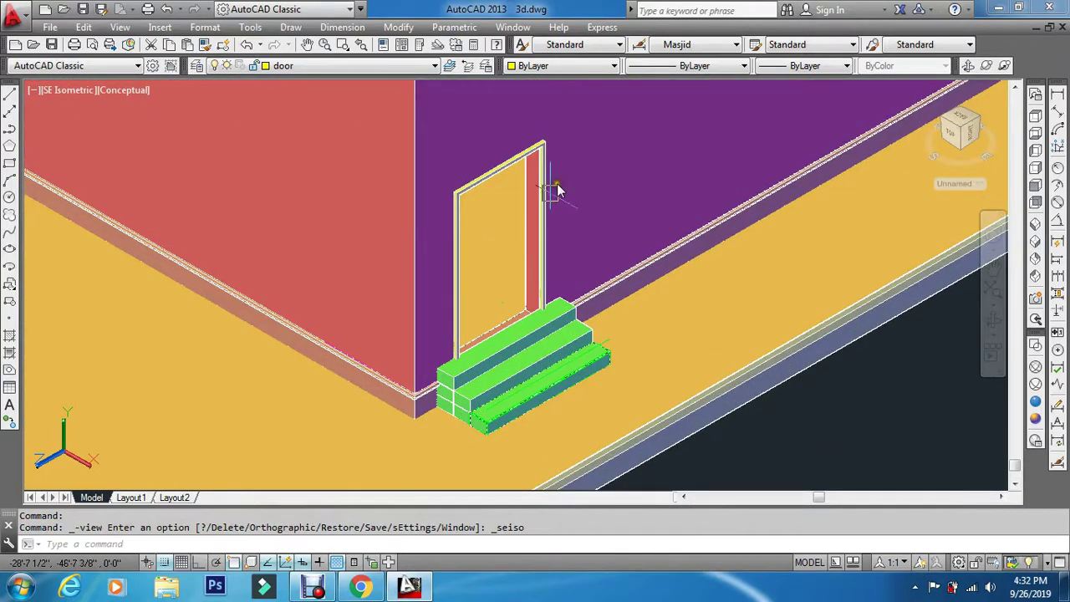
pyautogui.scroll(5, 558, 185)
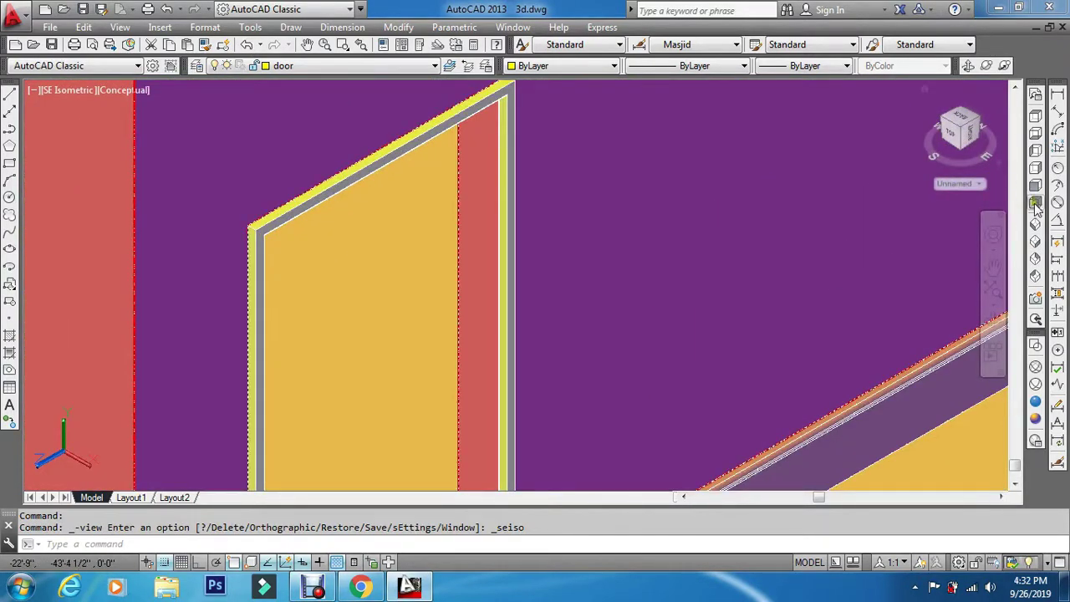
# Return to SW Isometric and check how the wide door frame sits in its wall opening
pyautogui.click(1036, 220)
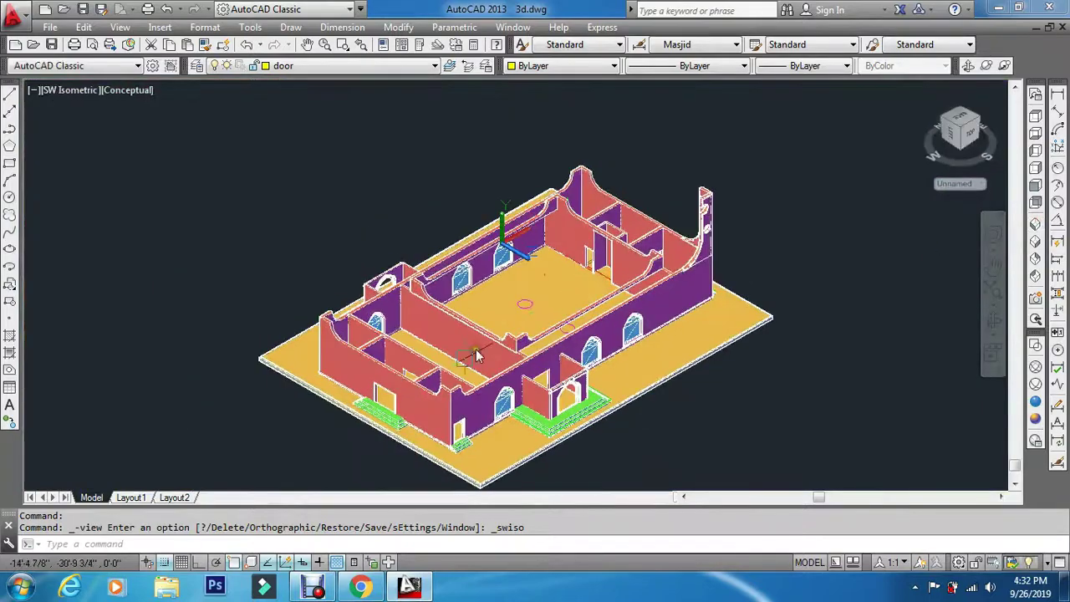
pyautogui.scroll(8, 349, 308)
pyautogui.scroll(3, 722, 186)
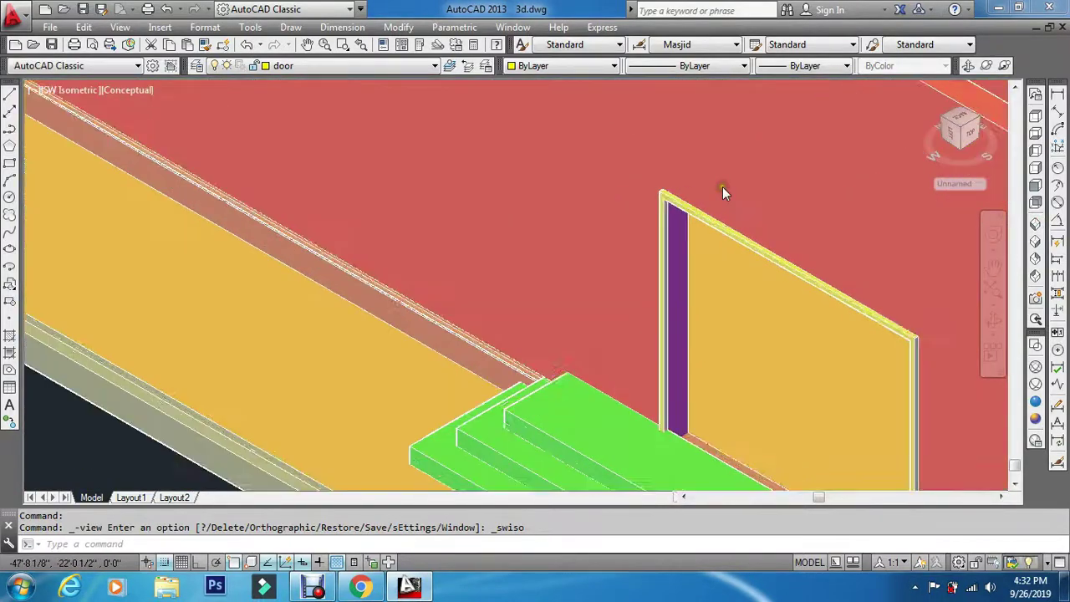
pyautogui.scroll(-5, 649, 222)
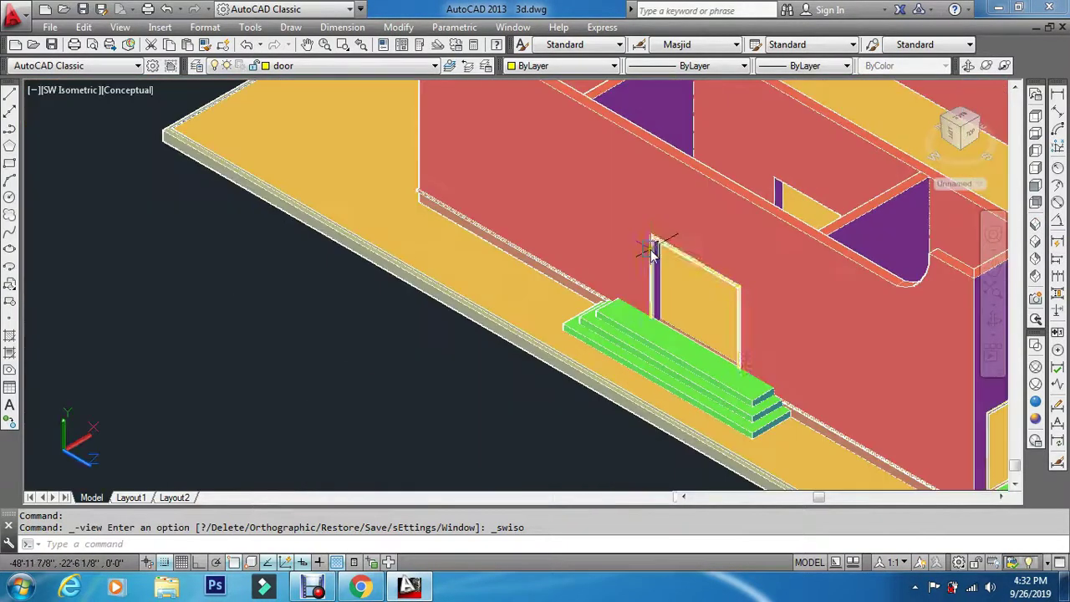
pyautogui.scroll(-6, 825, 317)
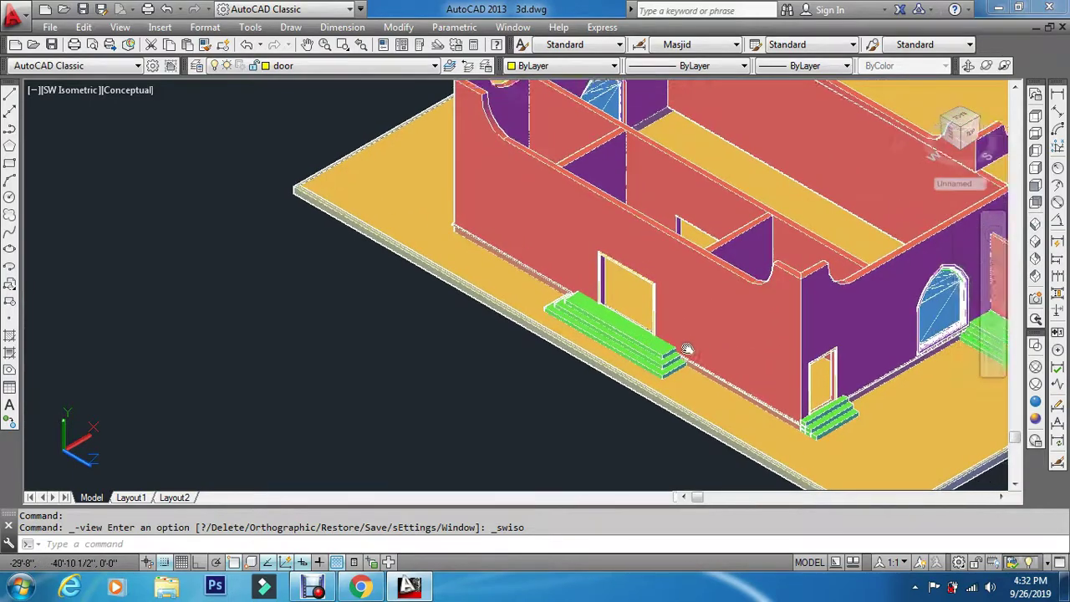
pyautogui.scroll(-5, 440, 400)
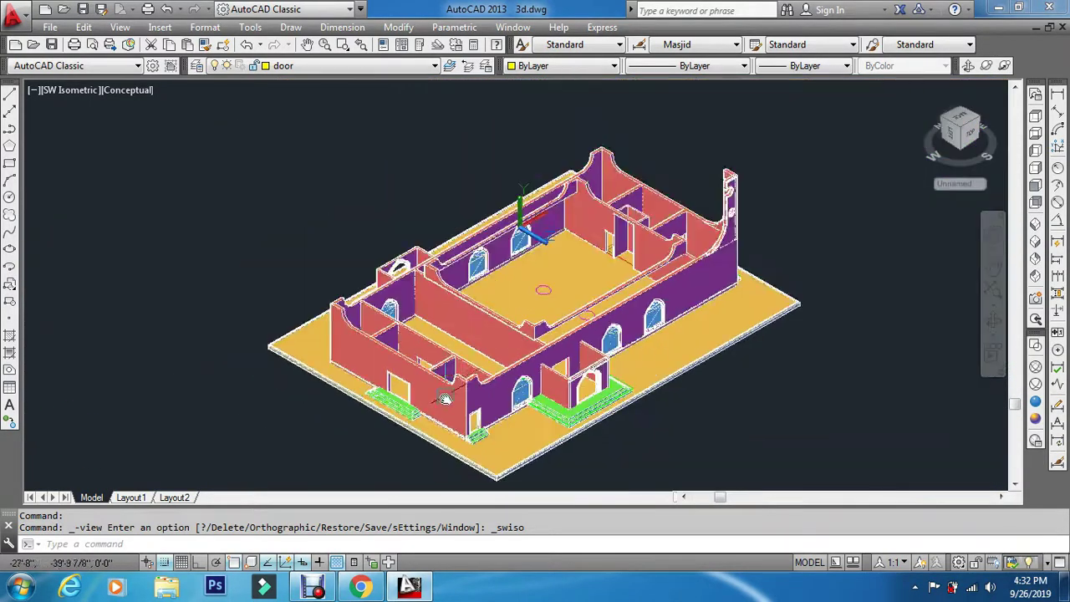
# Zoom to the drawing's extents to view the whole mosque
pyautogui.scroll(3, 542, 383)
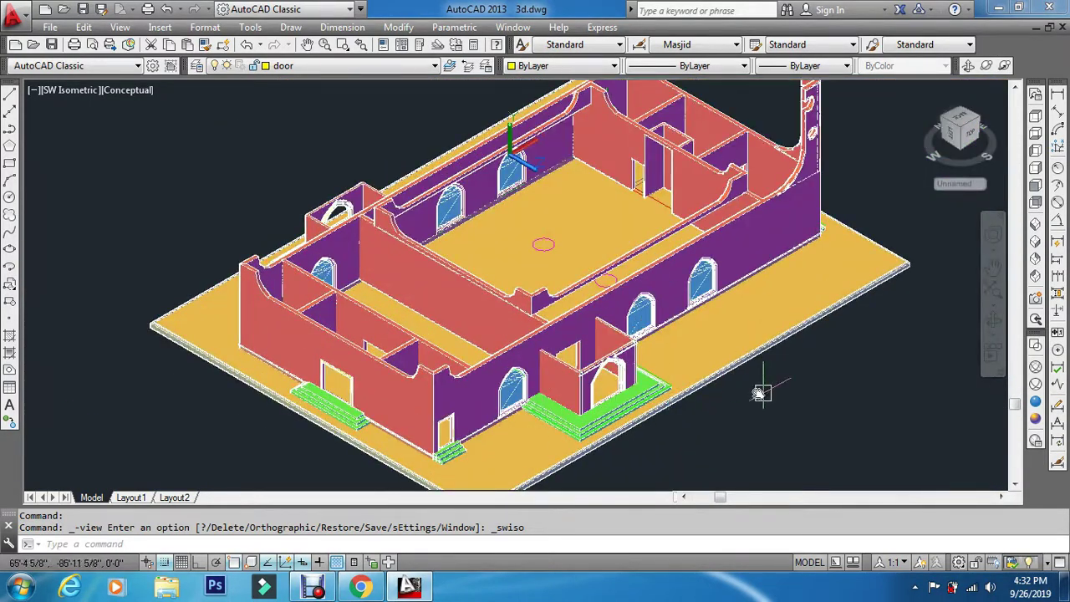
pyautogui.write('z')
pyautogui.press('Return')
pyautogui.write('e')
pyautogui.press('Return')
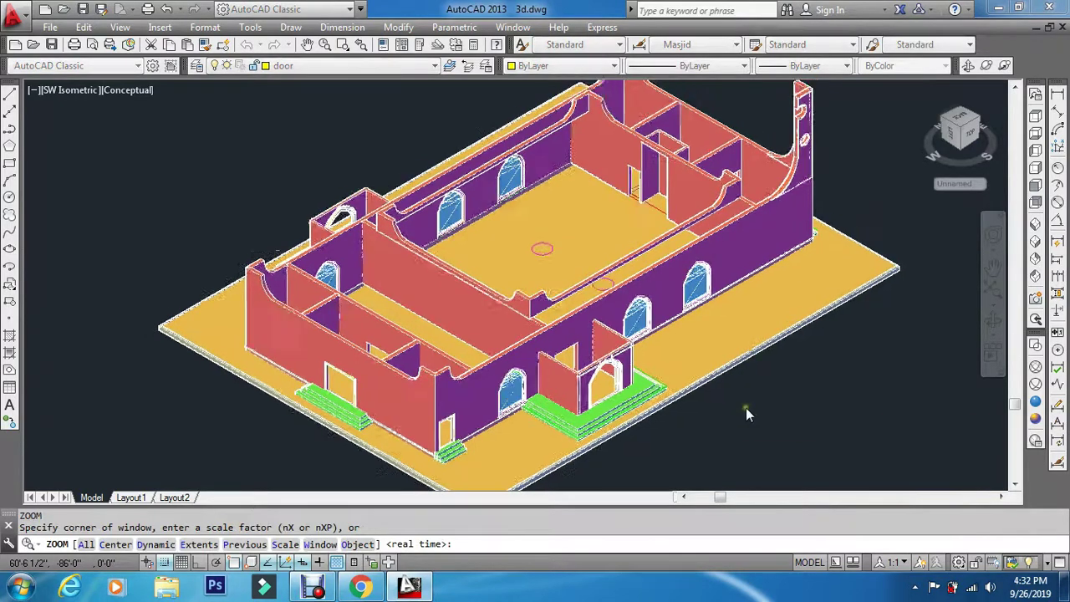